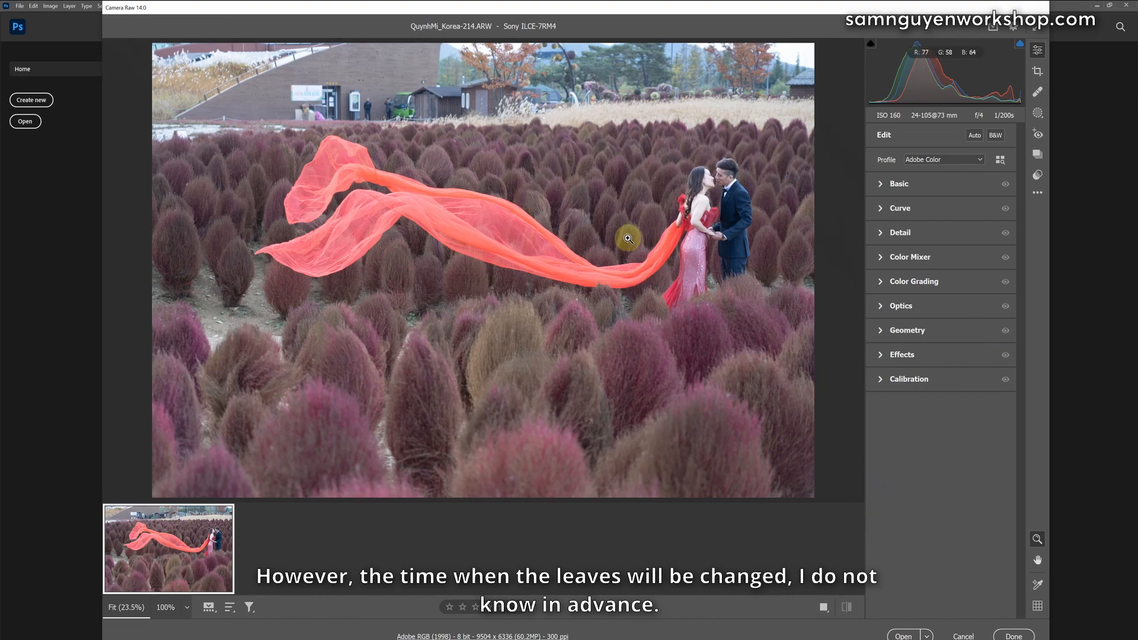
Open the raw photo for editing and duplicate its background layer.
left_click(904, 635)
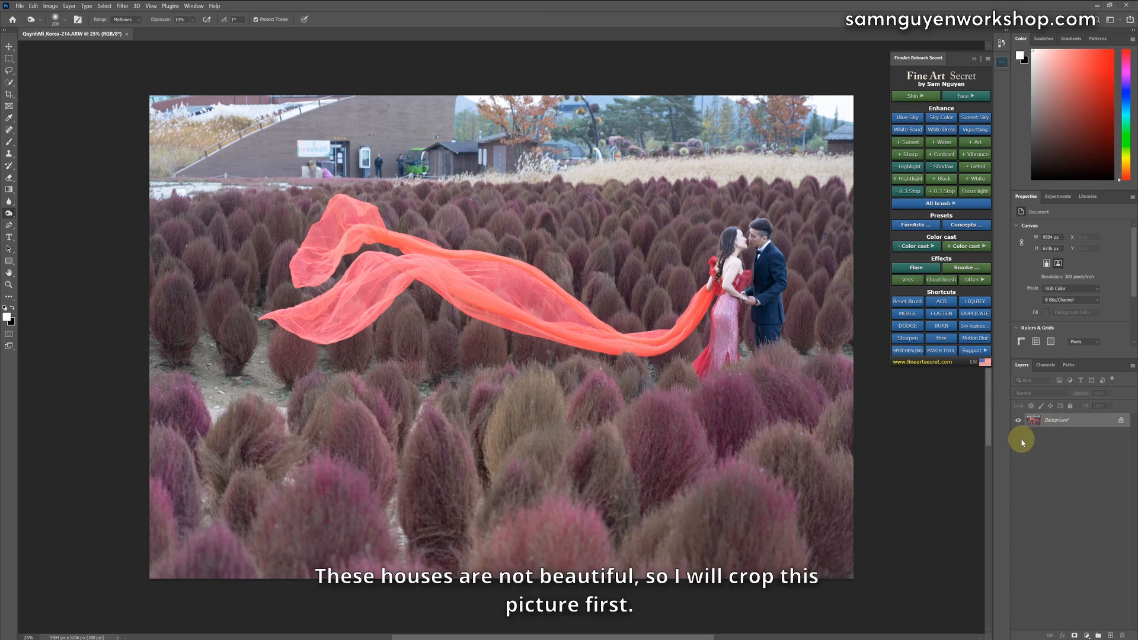
key("ctrl+j")
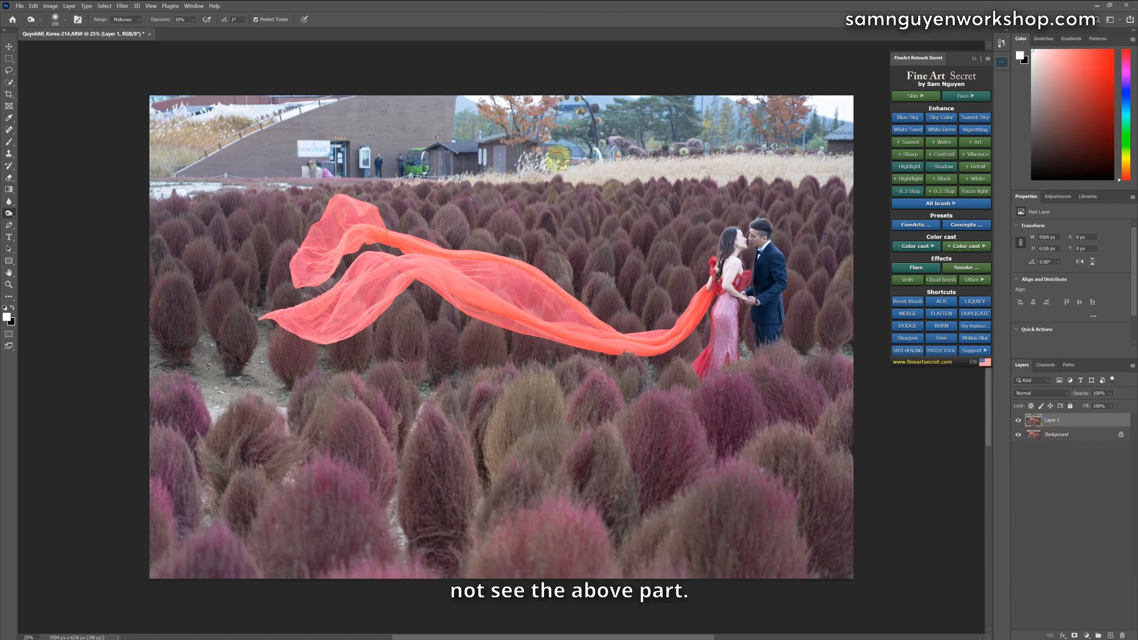
Crop the photo to about 8287 x 5525 px, cutting away most of the houses and sky above the field.
key("c")
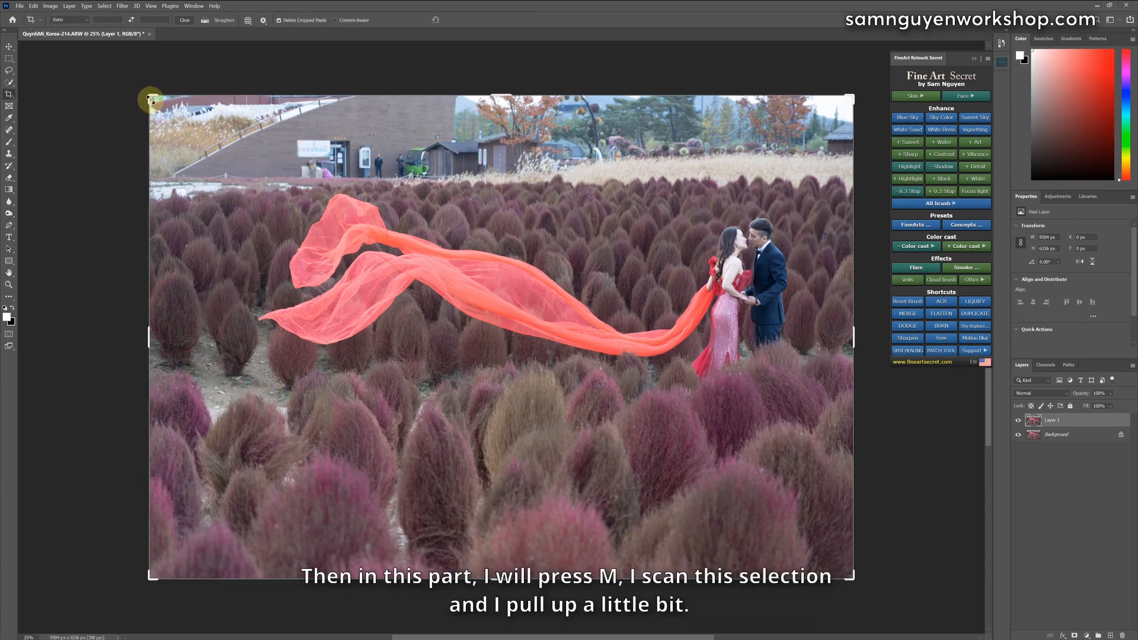
left_click_drag(150, 97, 187, 122)
left_click_drag(811, 123, 807, 127)
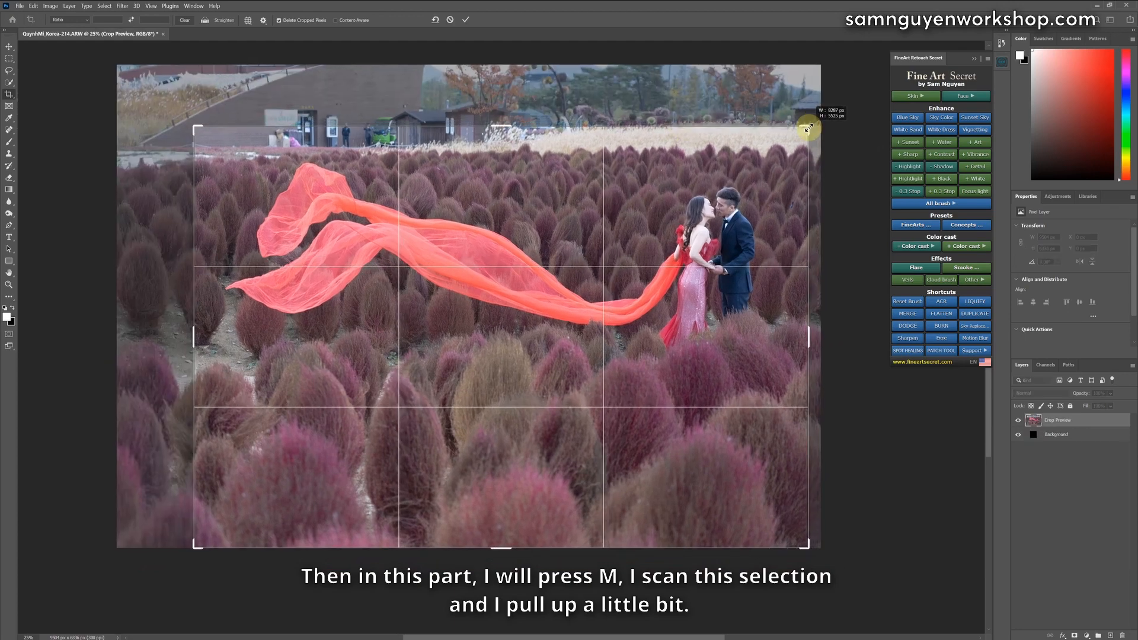
key("Return")
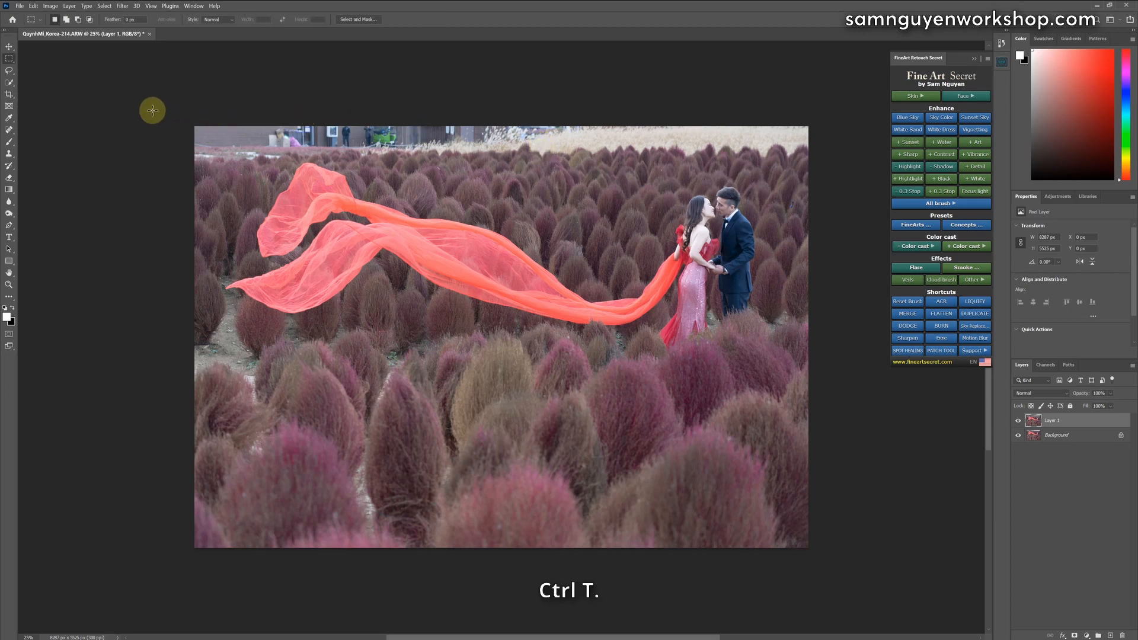
Select the full-width strip along the photo's upper edge and stretch it upward to about 158% height, pushing the houses out of frame.
left_click(9, 58)
left_click_drag(192, 123, 869, 184)
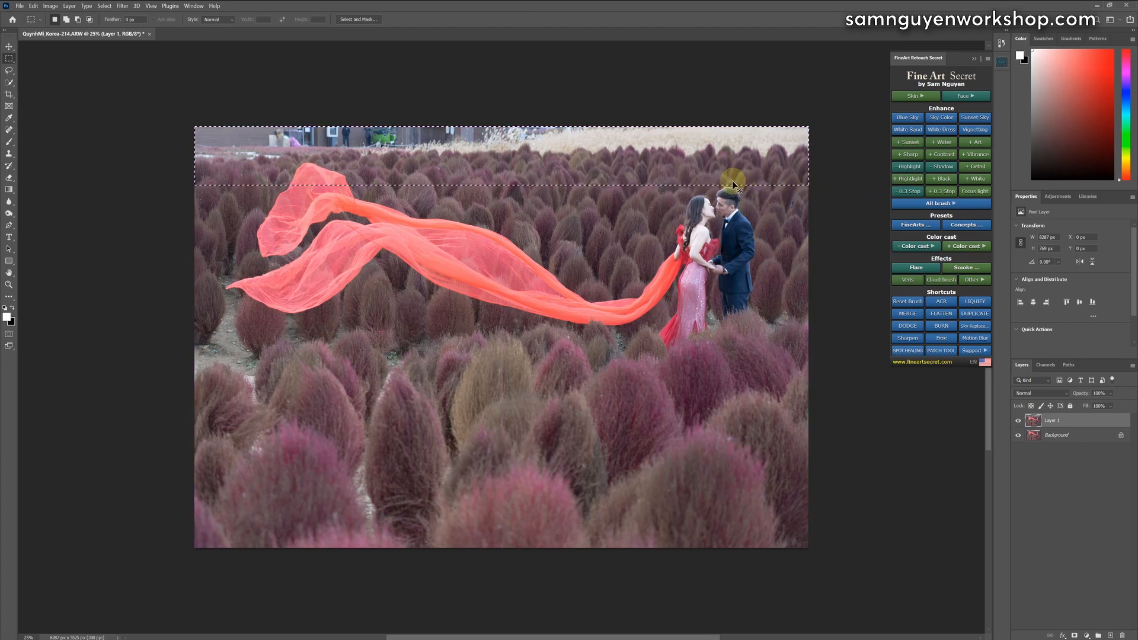
key("ctrl+t")
left_click_drag(501, 126, 510, 93)
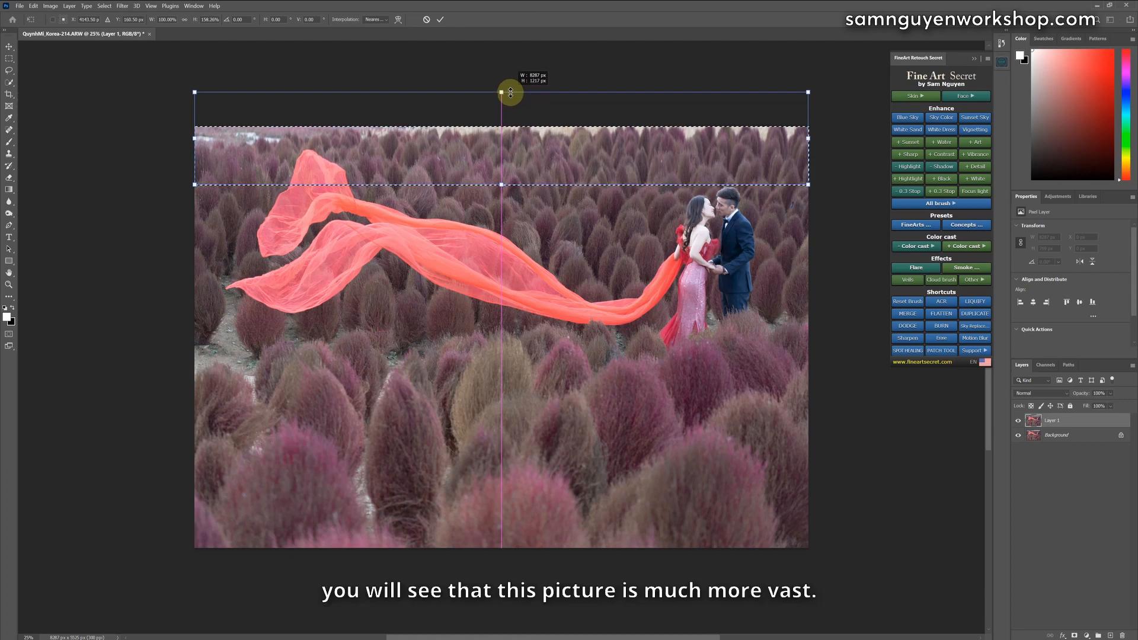
key("Escape")
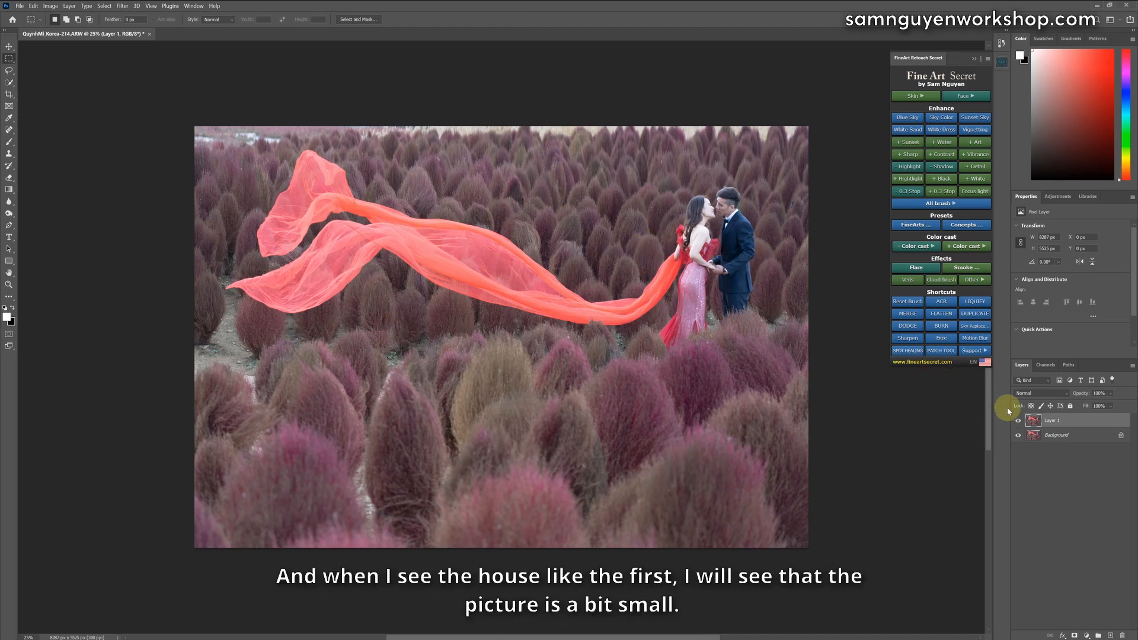
Compare the photo with and without the stretched layer.
left_click(1018, 421)
left_click(1018, 421)
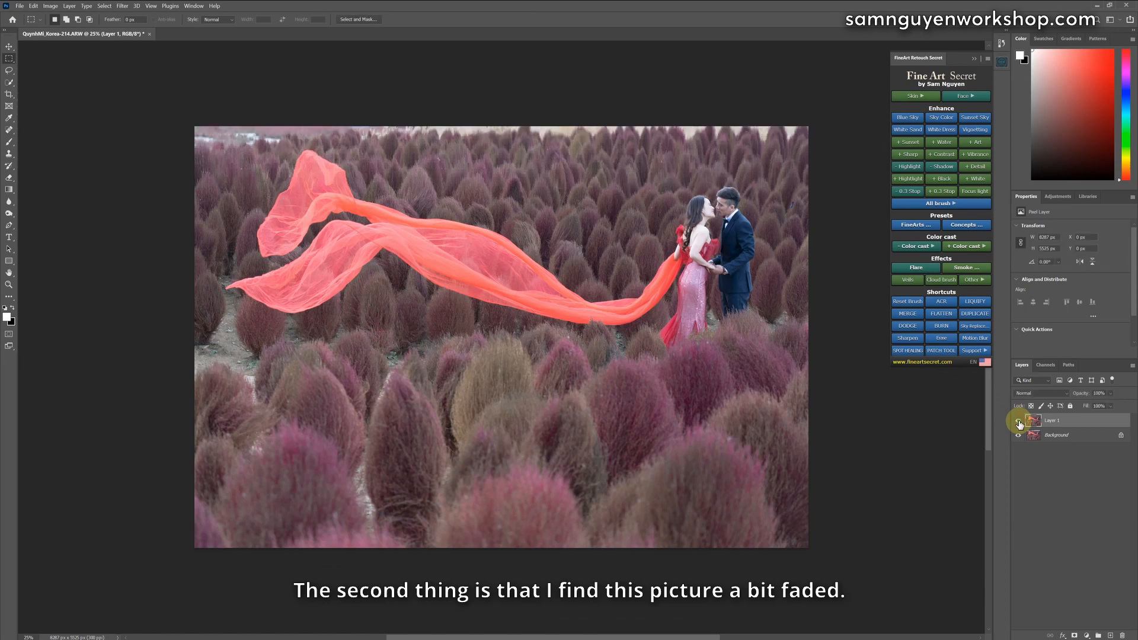
left_click(1018, 420)
left_click(1018, 421)
left_click(1018, 420)
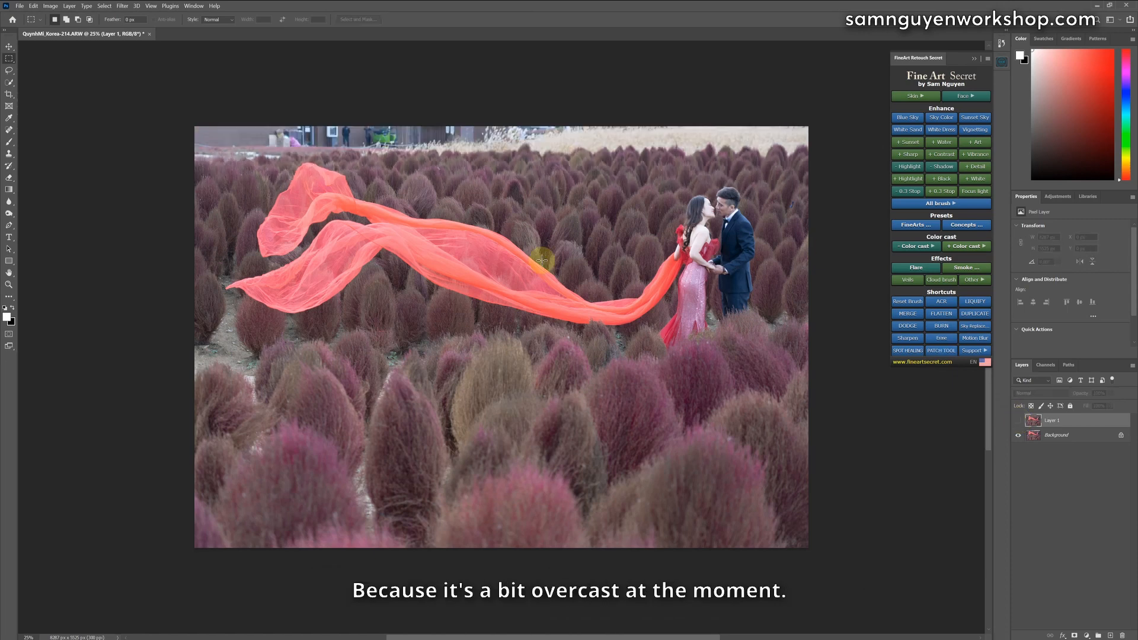
left_click(1018, 420)
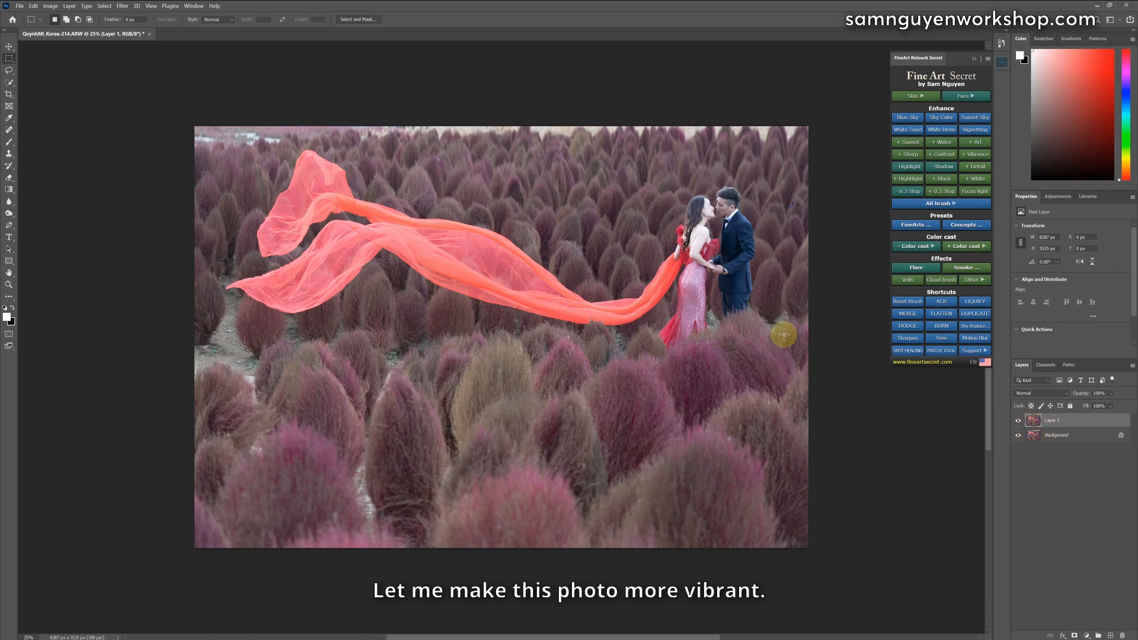
Boost the colours of the whole photo with the + Vibrance retouch action.
key("b")
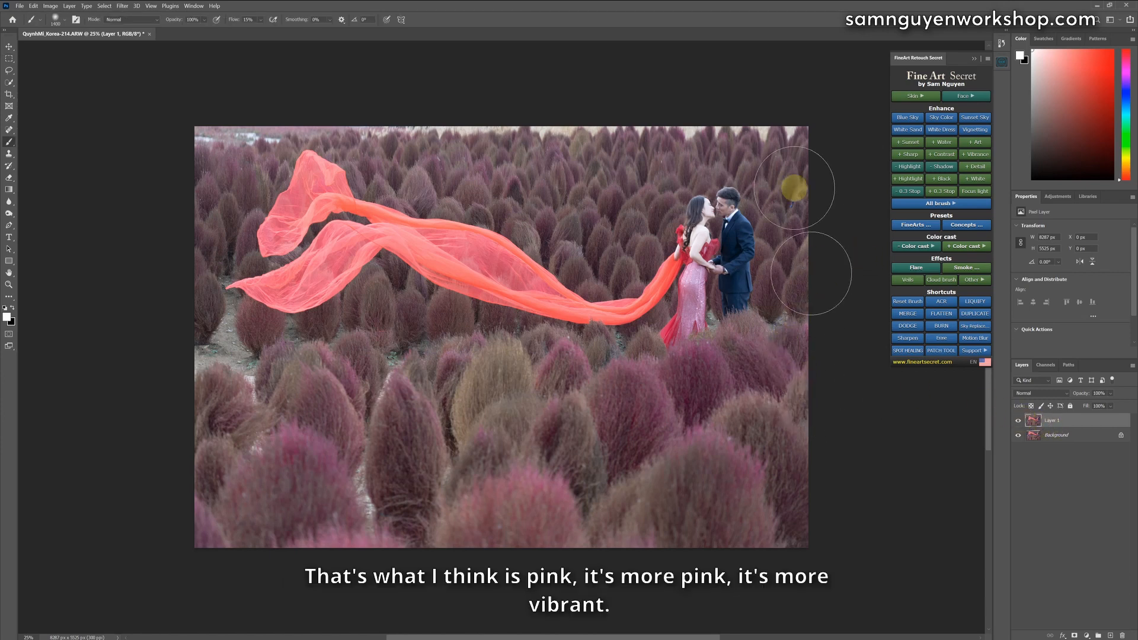
left_click(975, 155)
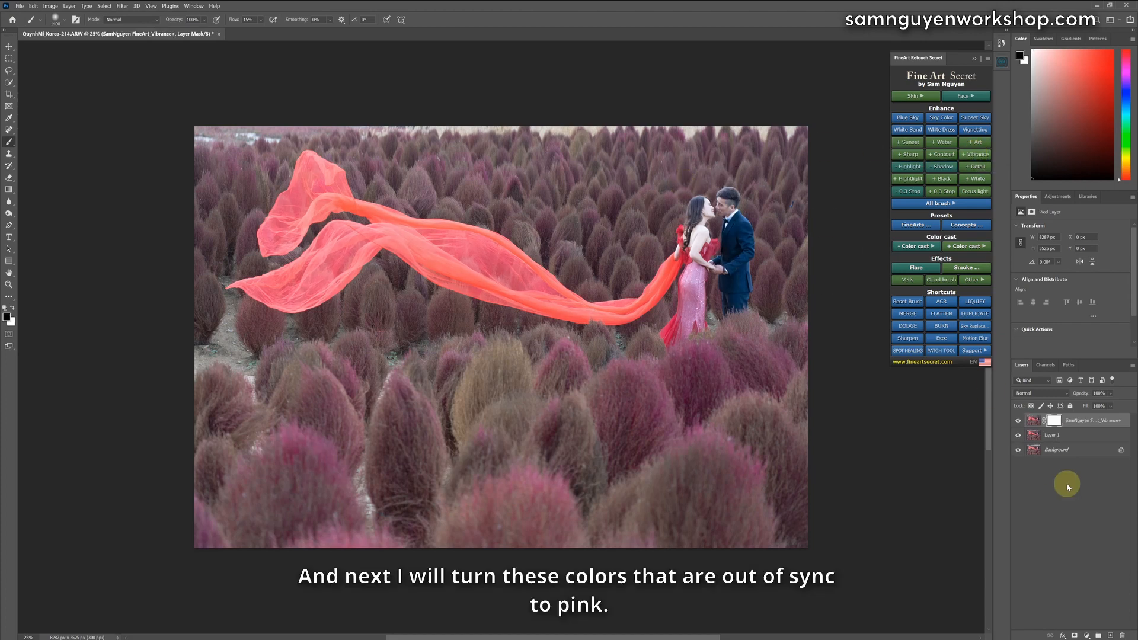
left_click(1017, 422)
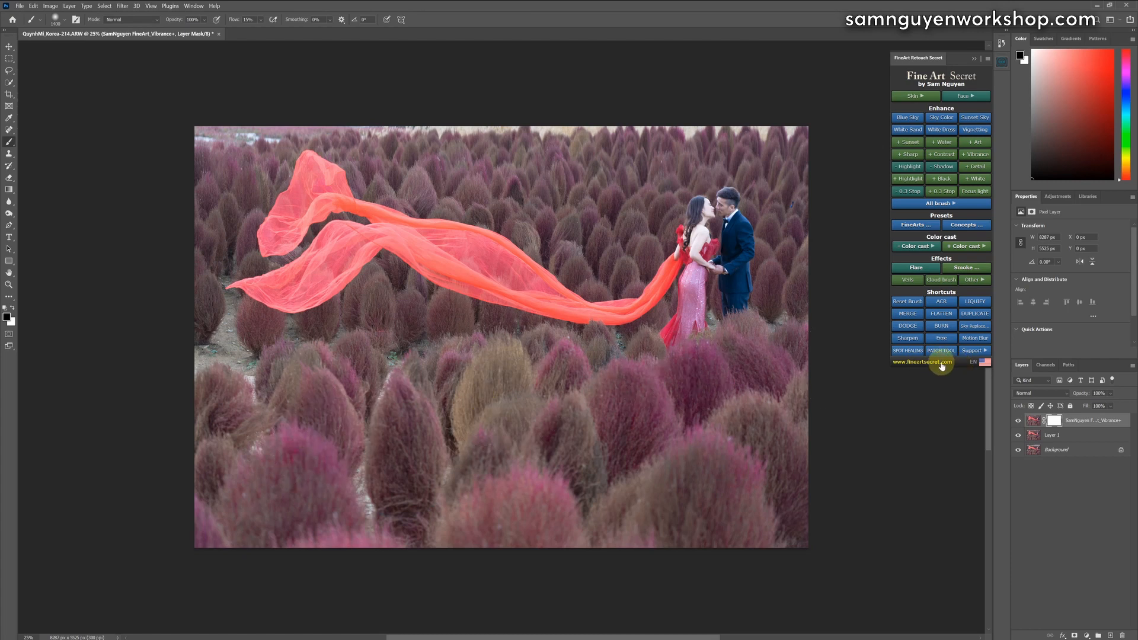
On a merged copy of the visible layers, set the Camera Raw hue of yellows, oranges and reds to -100.
left_click(907, 313)
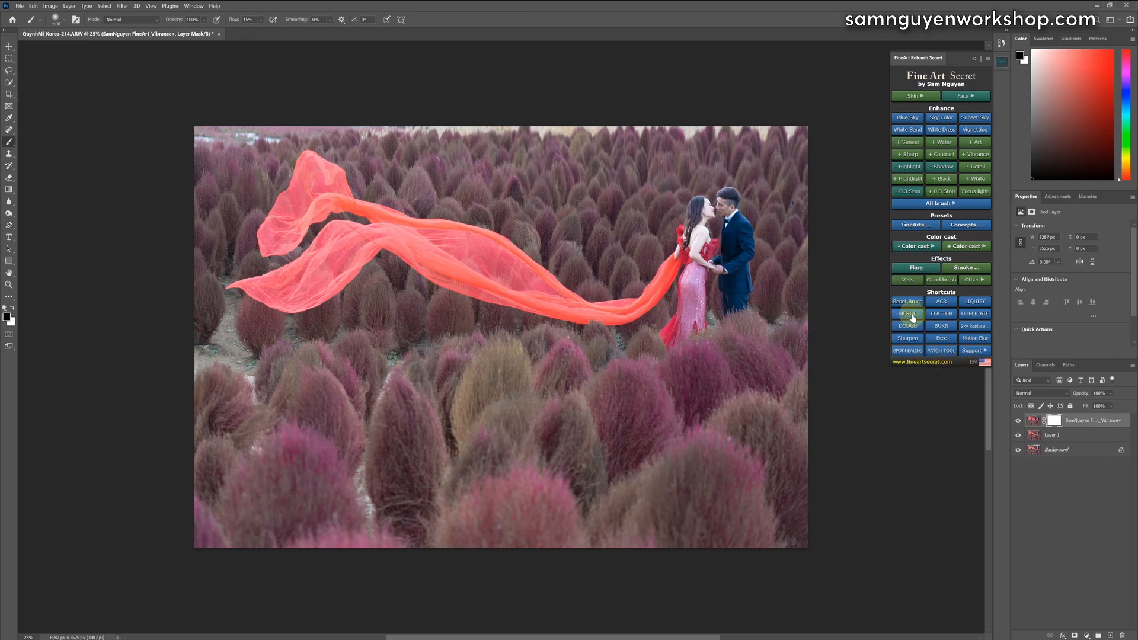
left_click(942, 302)
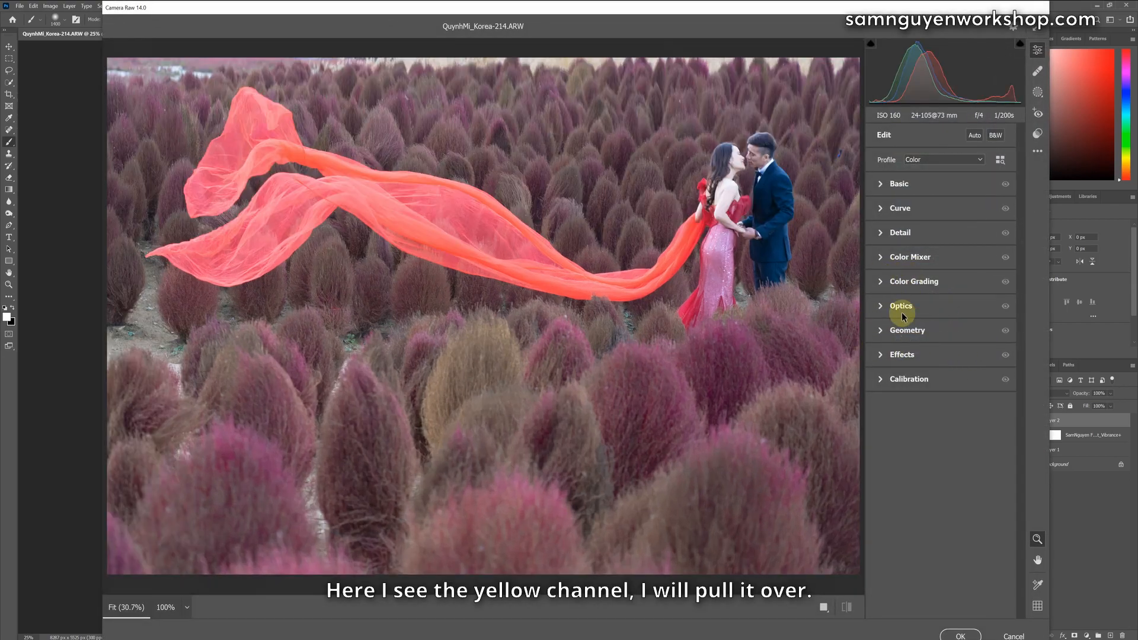
left_click(881, 259)
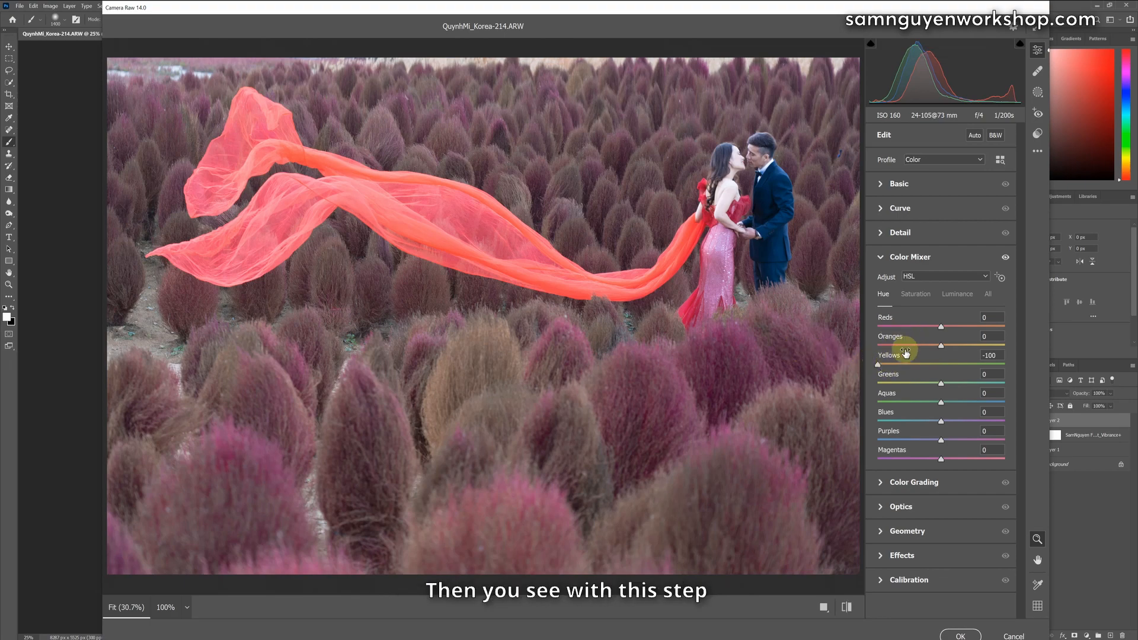
left_click_drag(940, 345, 863, 338)
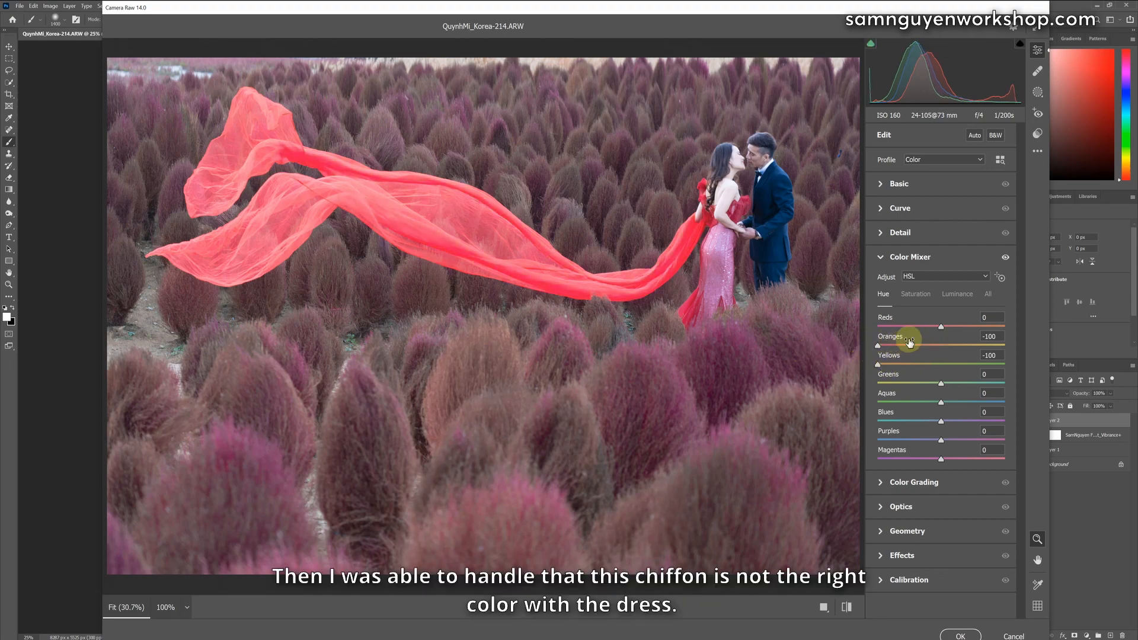
left_click_drag(940, 325, 832, 322)
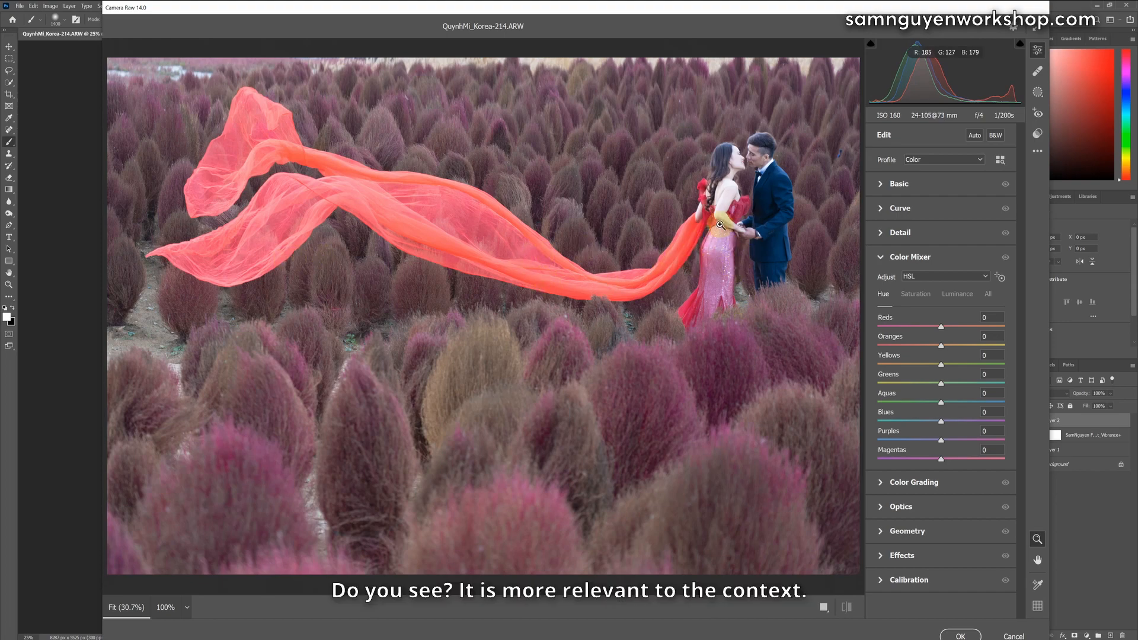
Compare the photo before and after the hue shift, and apply the Camera Raw adjustment to the layer.
key("p")
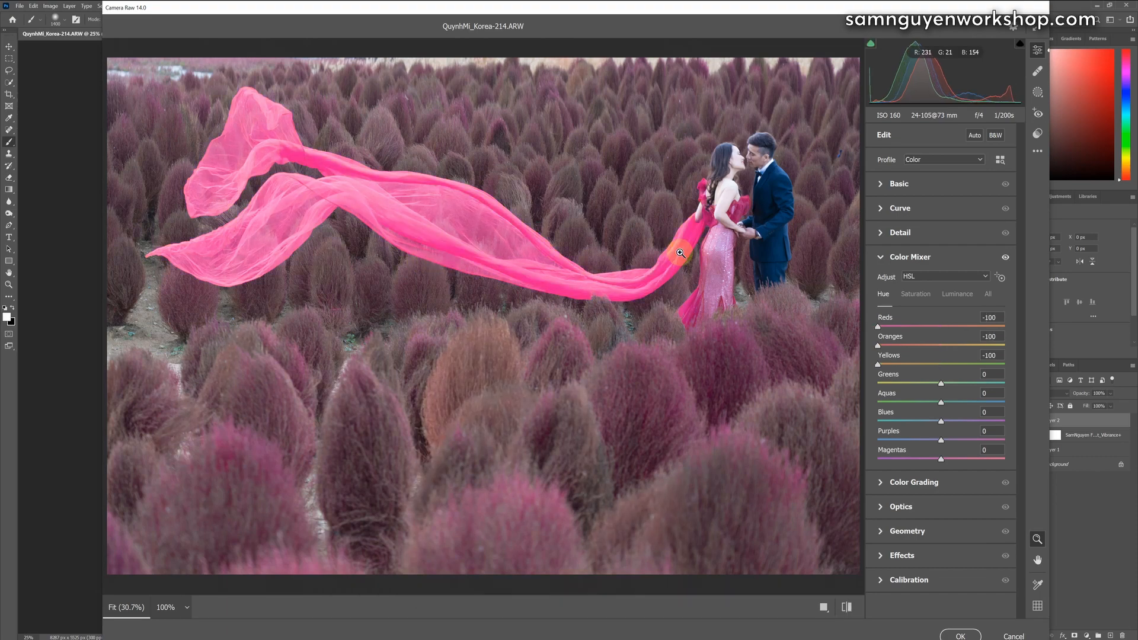
key("p")
key("p")
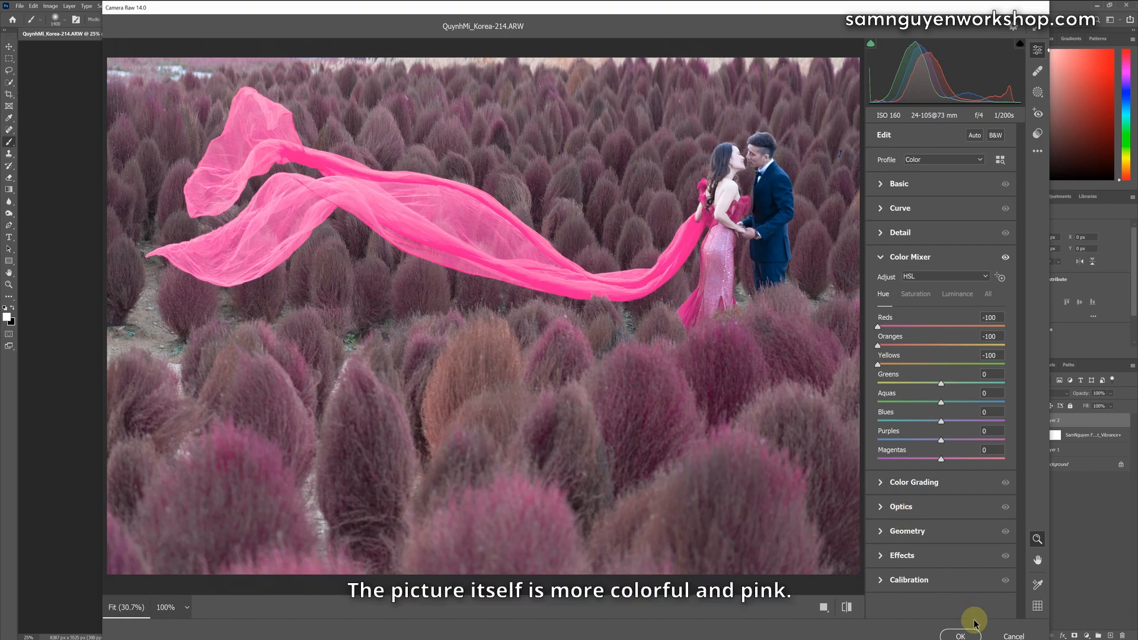
left_click(962, 635)
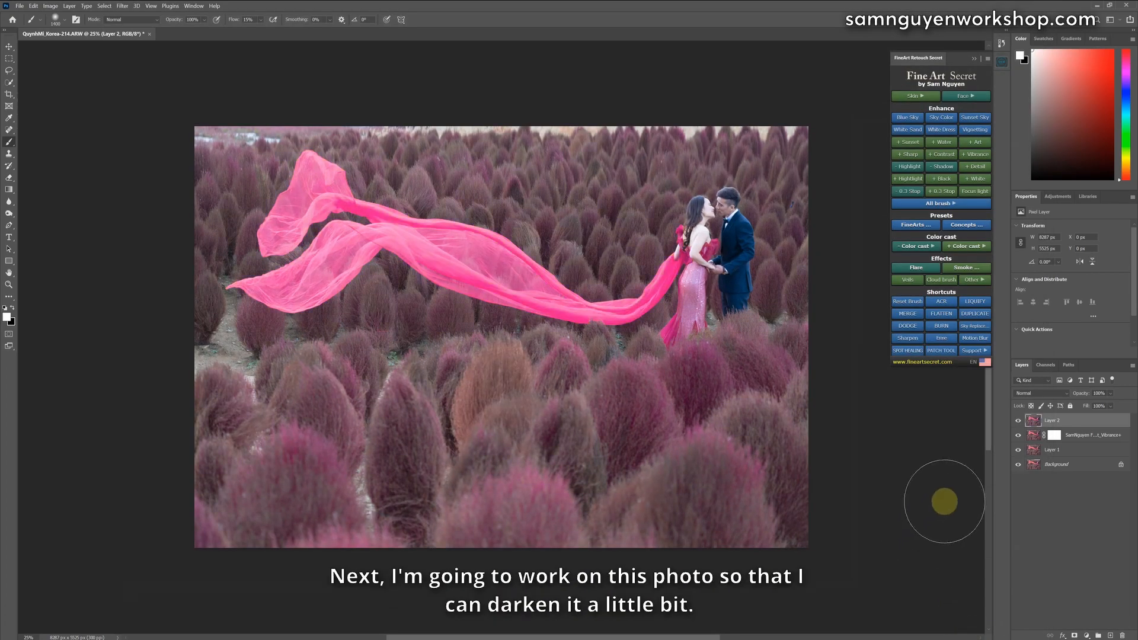
left_click(1018, 421)
left_click(1019, 420)
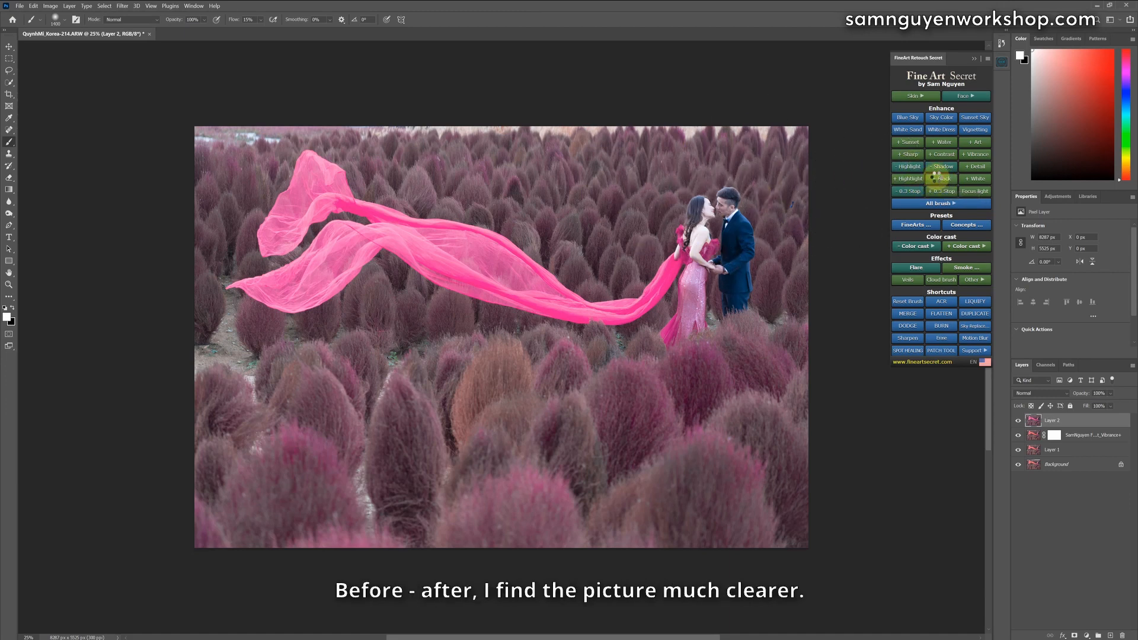
Deepen the photo with the + Black, + Vibrance and -0.3 Stop retouch actions.
left_click(939, 179)
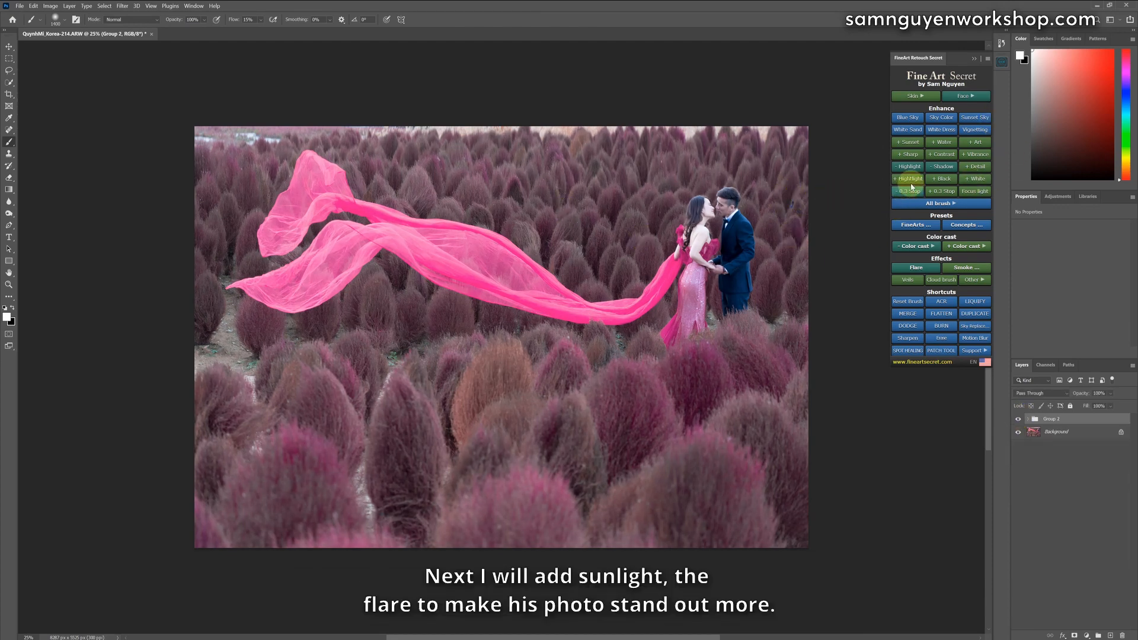
left_click(976, 155)
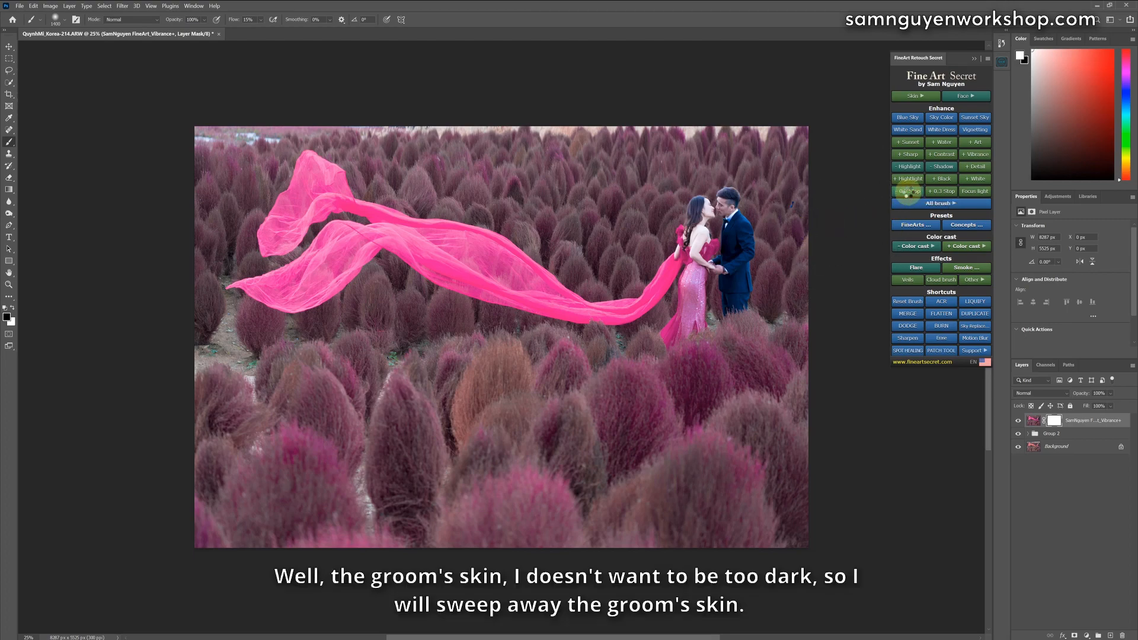
left_click(1017, 421)
left_click(1017, 421)
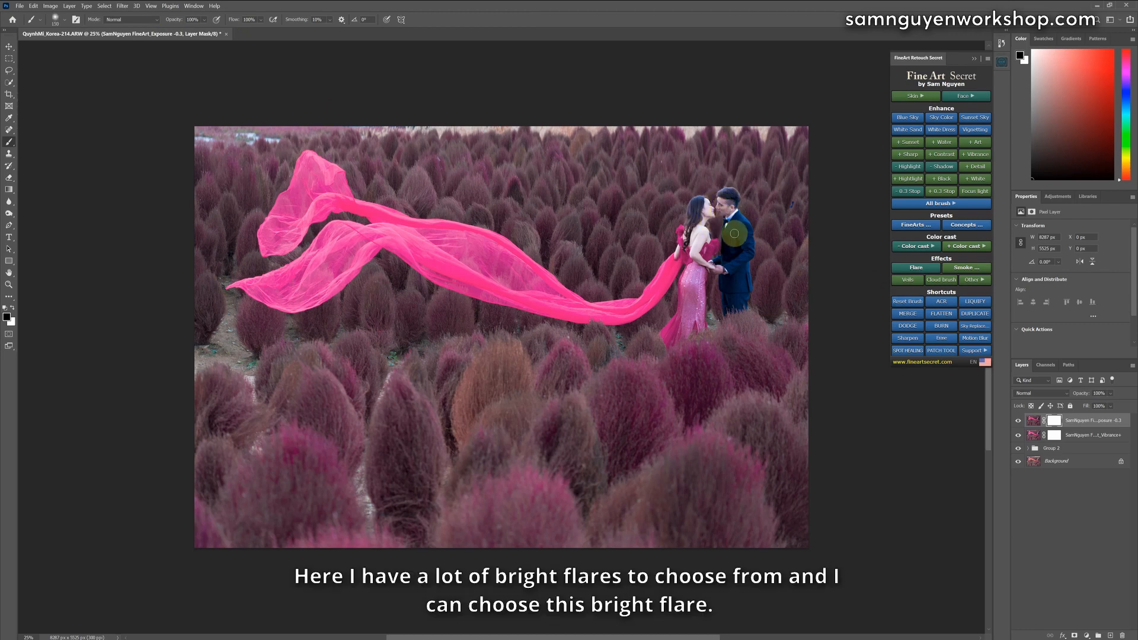
Merge the visible layers into a new layer and add the soft orange glow from the fourth row, third column of Flare 1.
left_click(902, 266)
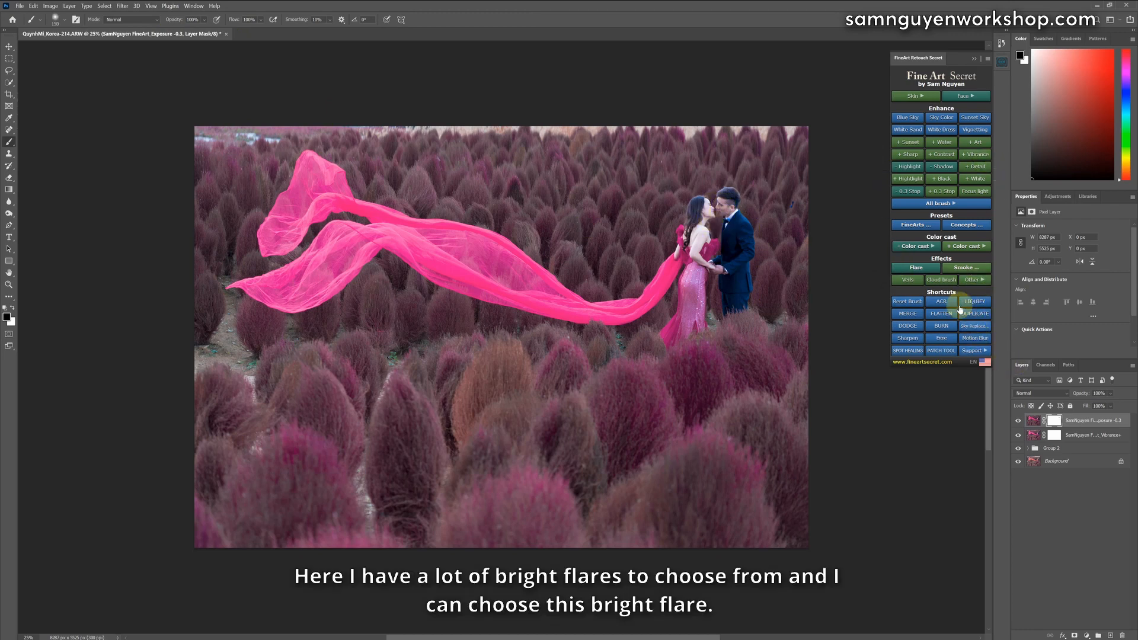
left_click(915, 319)
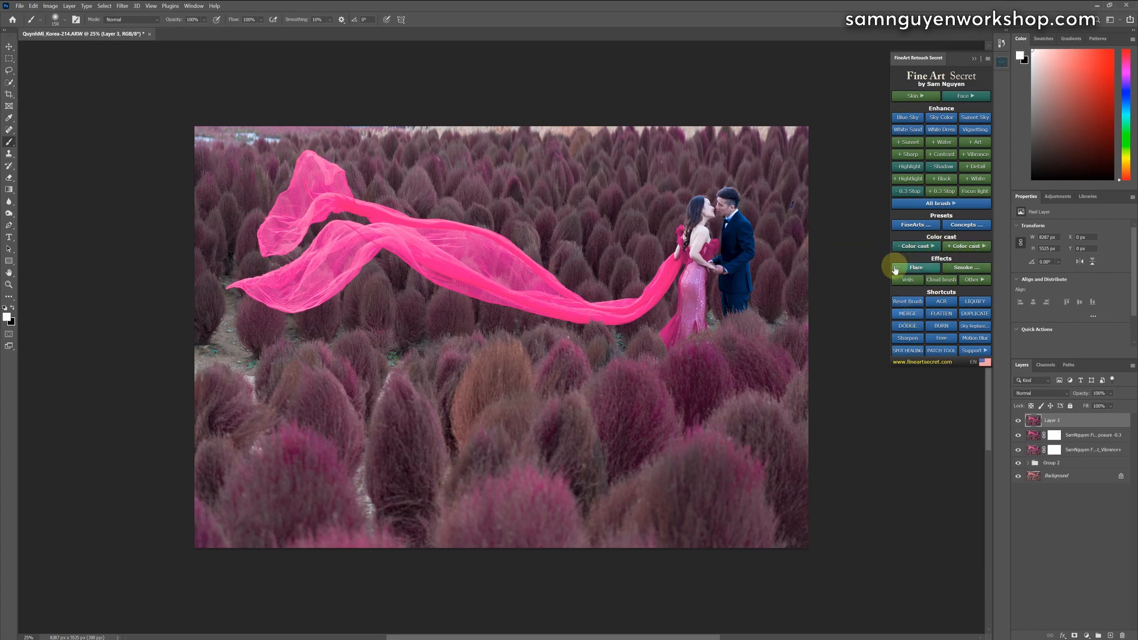
left_click(917, 268)
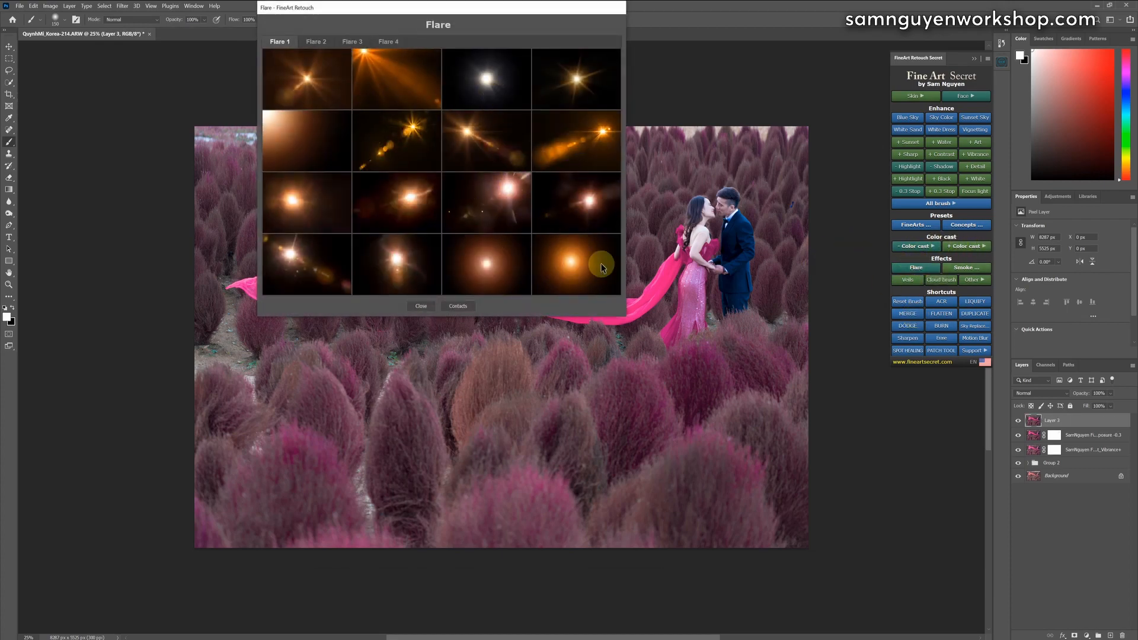
left_click(502, 262)
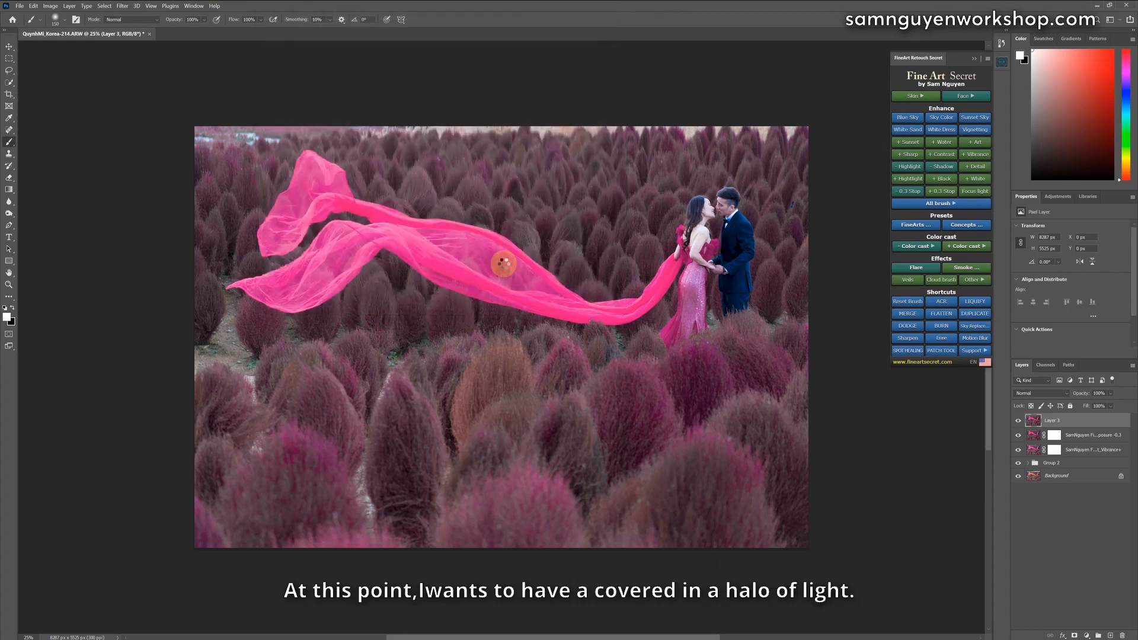
Enlarge the flare and position it so its light falls over the photo's upper-left area, keeping its default size and rotation options.
left_click_drag(505, 264, 984, 584)
left_click_drag(542, 256, 385, 102)
left_click_drag(831, 400, 1015, 625)
mouse_move(630, 371)
left_mouse_down()
mouse_move(350, 261)
mouse_move(375, 237)
left_mouse_up()
key("b")
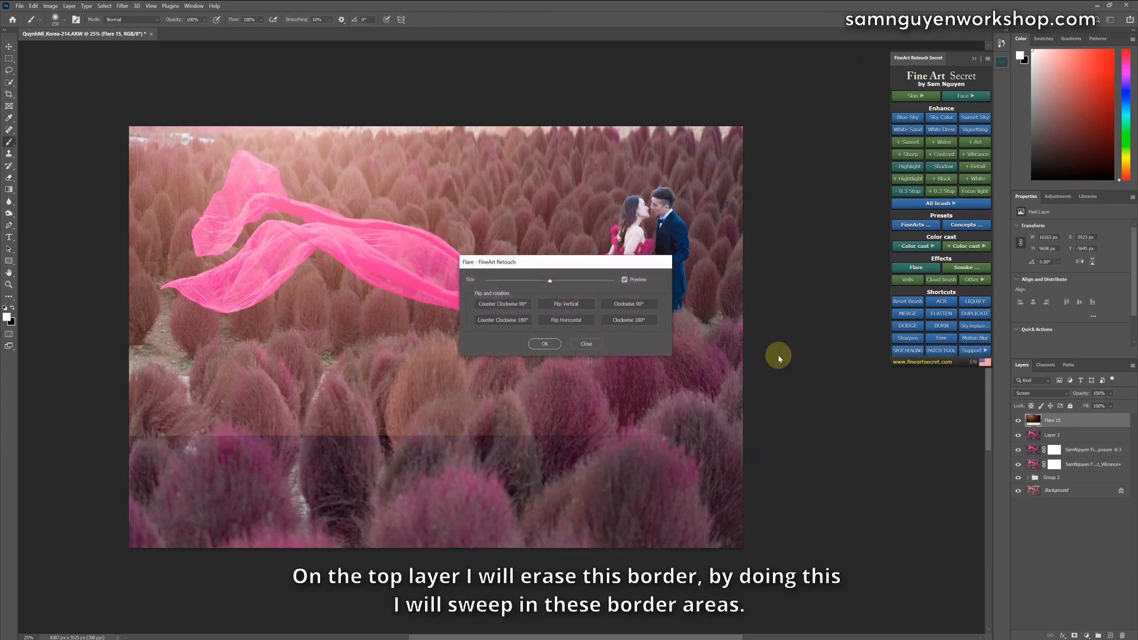
left_click(536, 345)
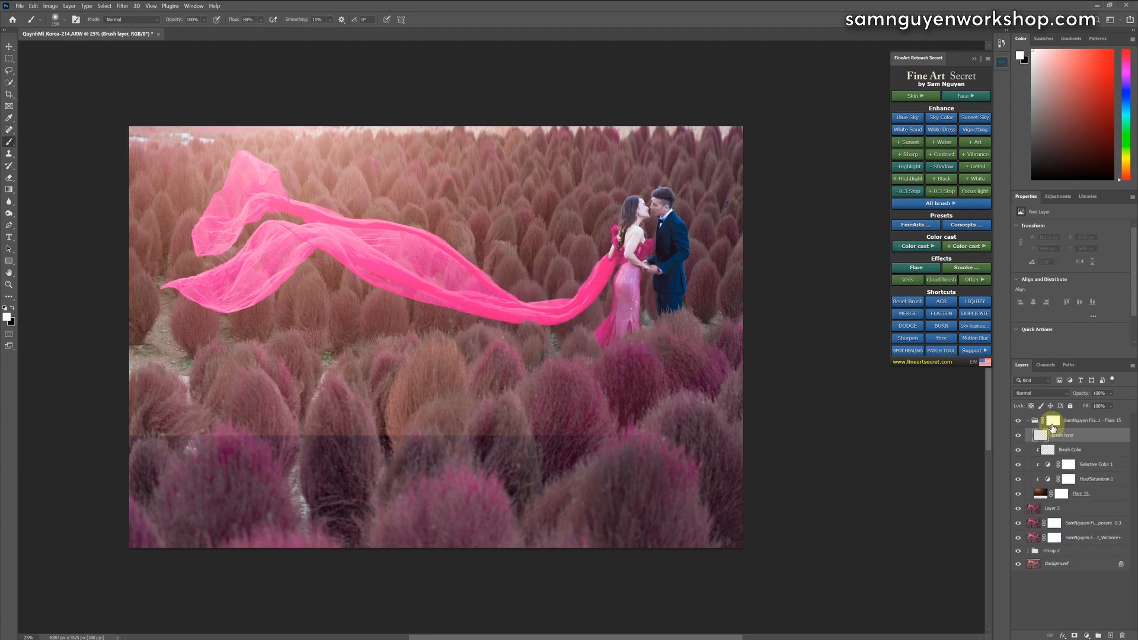
Paint black with an enlarged brush on the flare group's mask to erase the hard lower border of the flare across the foreground plants.
left_click(1053, 422)
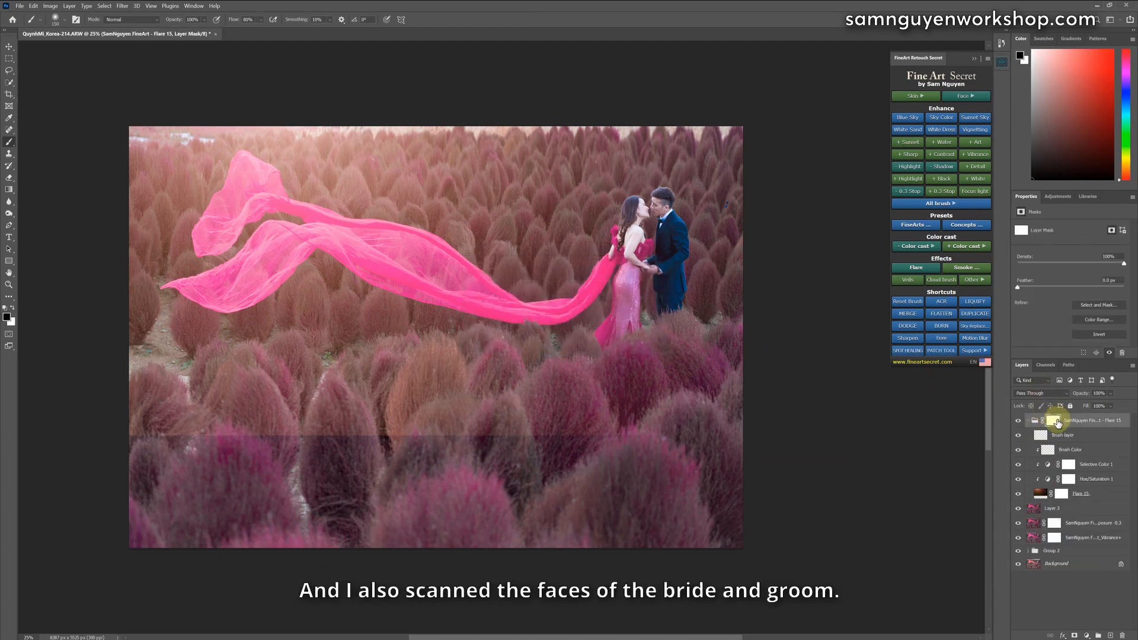
key("bracketright")
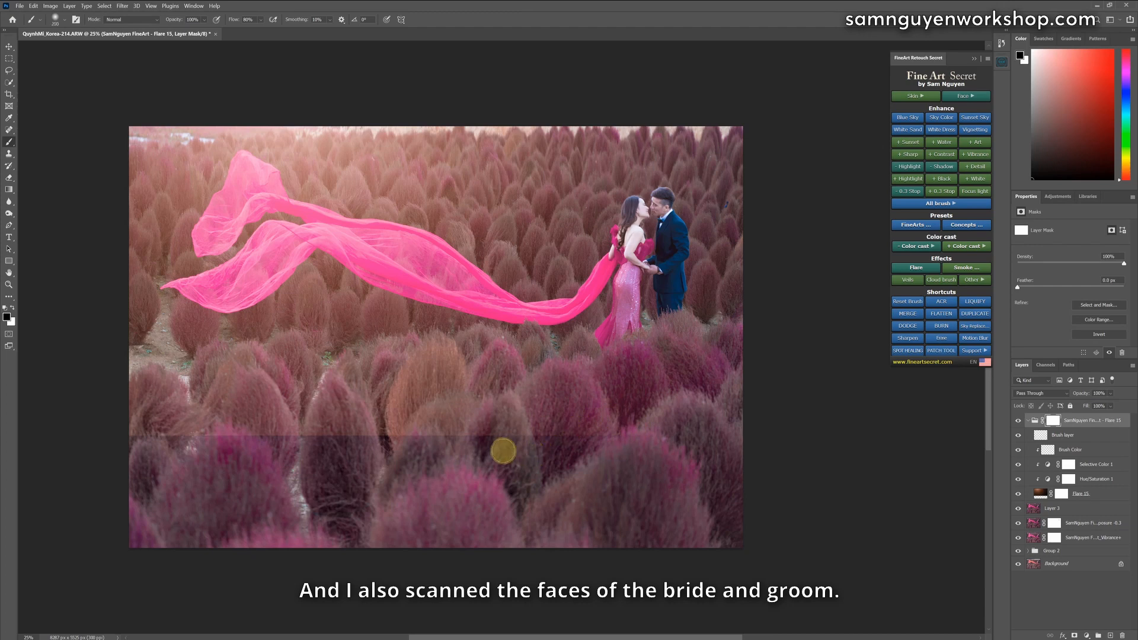
key("bracketright")
key("bracketright")
key("bracketright")
key("bracketright")
key("bracketright")
key("bracketright")
mouse_move(334, 477)
left_mouse_down()
mouse_move(436, 473)
mouse_move(391, 465)
left_mouse_up()
key("bracketright")
key("bracketright")
key("bracketright")
key("bracketright")
left_click_drag(610, 429, 495, 446)
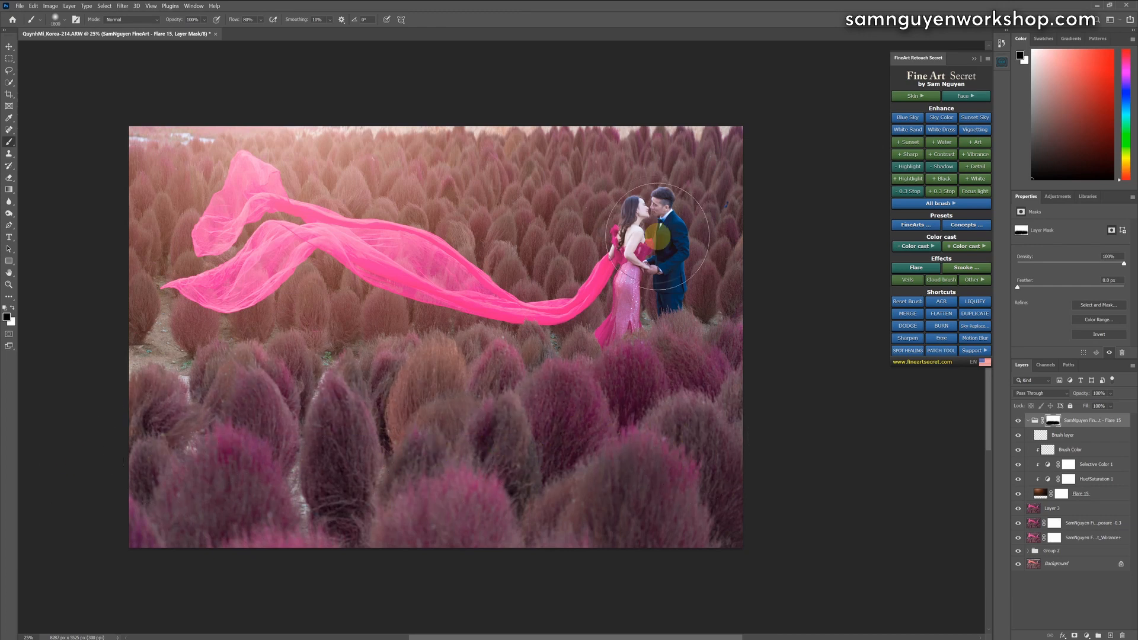
Paint black on the flare group's mask over the couple with a smaller brush to clear the flare from their faces and bodies.
key("bracketleft")
key("bracketleft")
key("bracketleft")
key("bracketleft")
key("bracketleft")
key("bracketleft")
key("bracketleft")
left_click(633, 219)
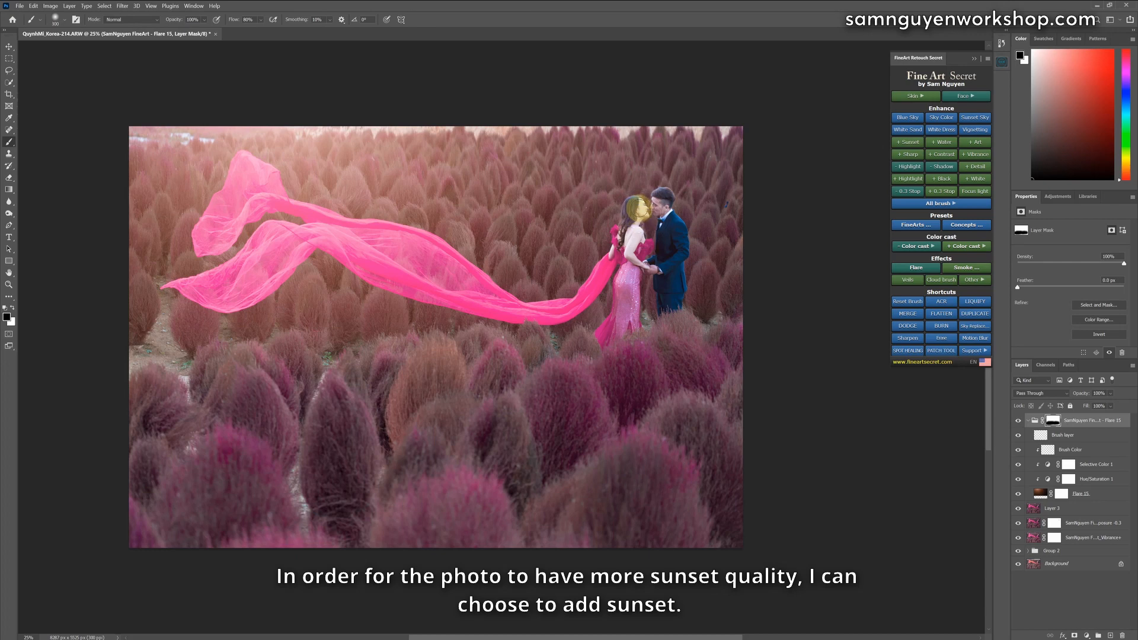
left_click(658, 199)
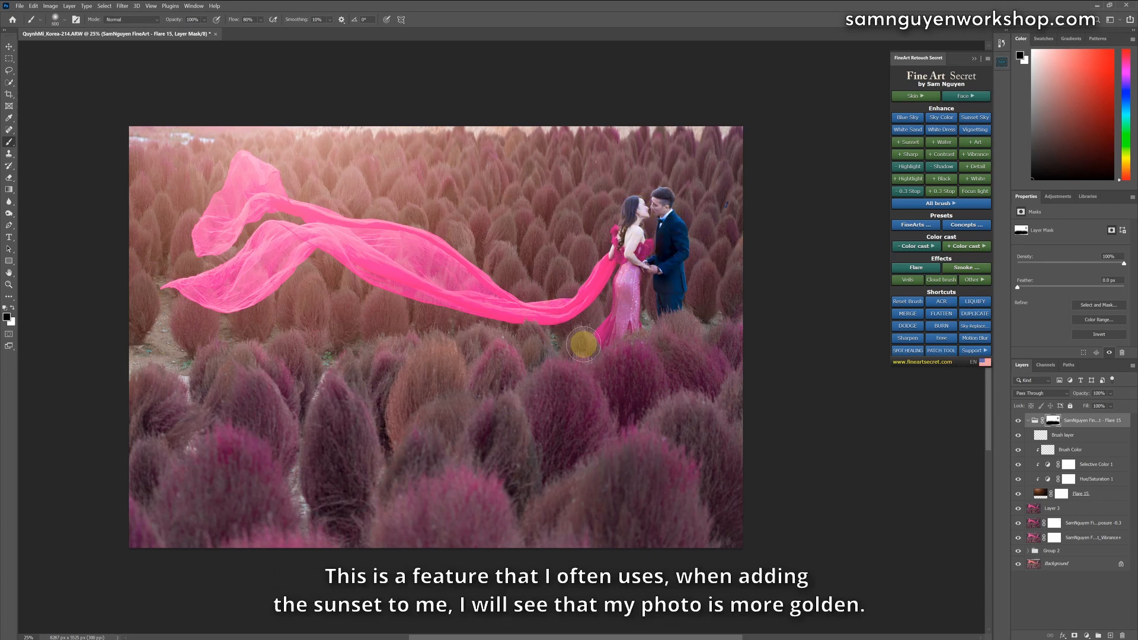
key("bracketright")
key("bracketright")
key("bracketright")
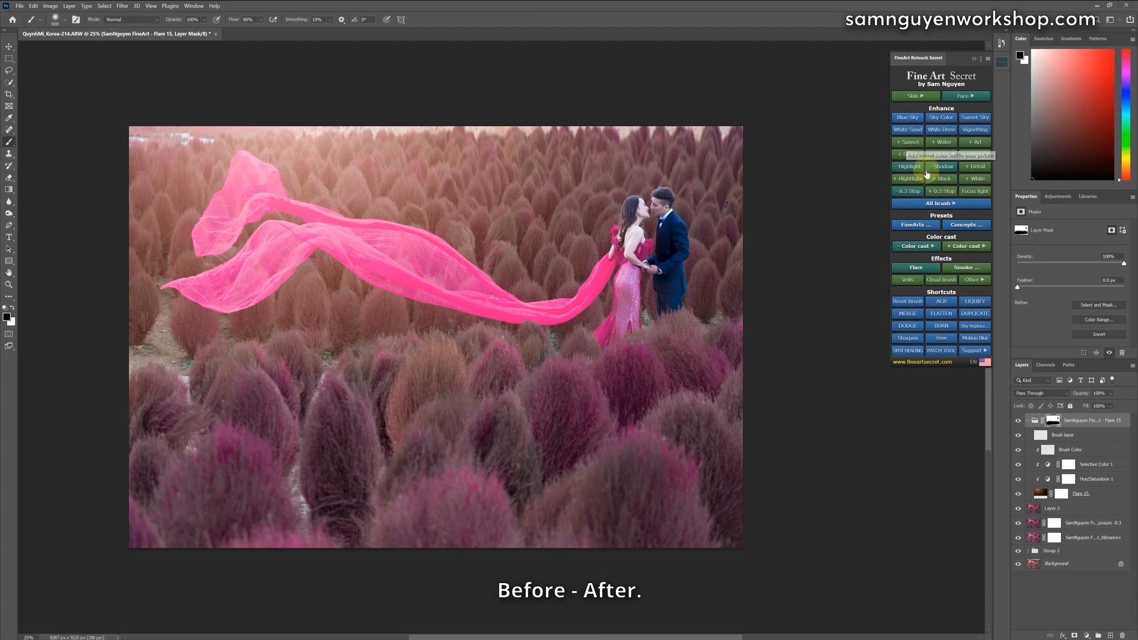
Add the + Sunset retouch action and toggle its layer's visibility to compare the result.
left_click(909, 143)
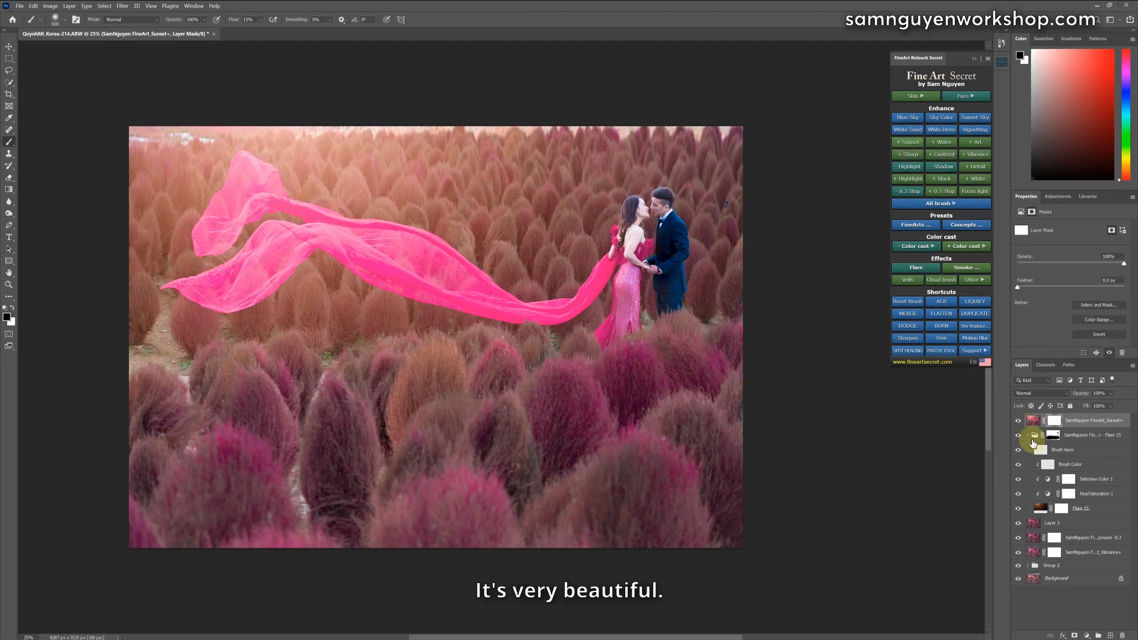
left_click(1019, 422)
left_click(1019, 422)
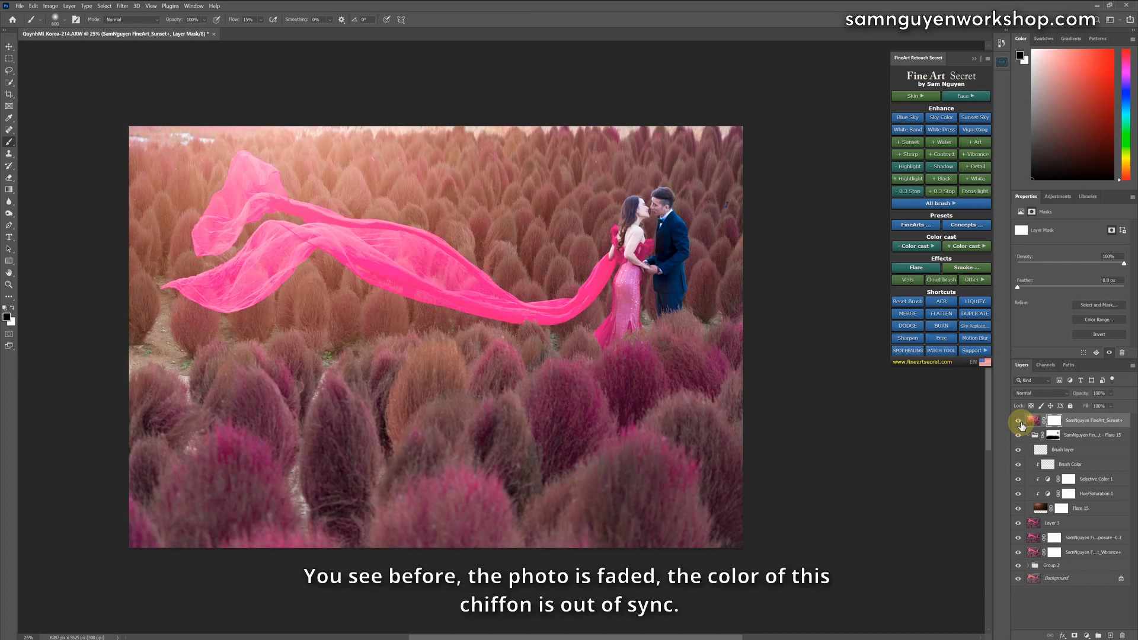
Group all the edit layers above the Background and toggle the group's visibility to compare with the original photo.
left_click(1077, 568, "shift")
key("ctrl+z")
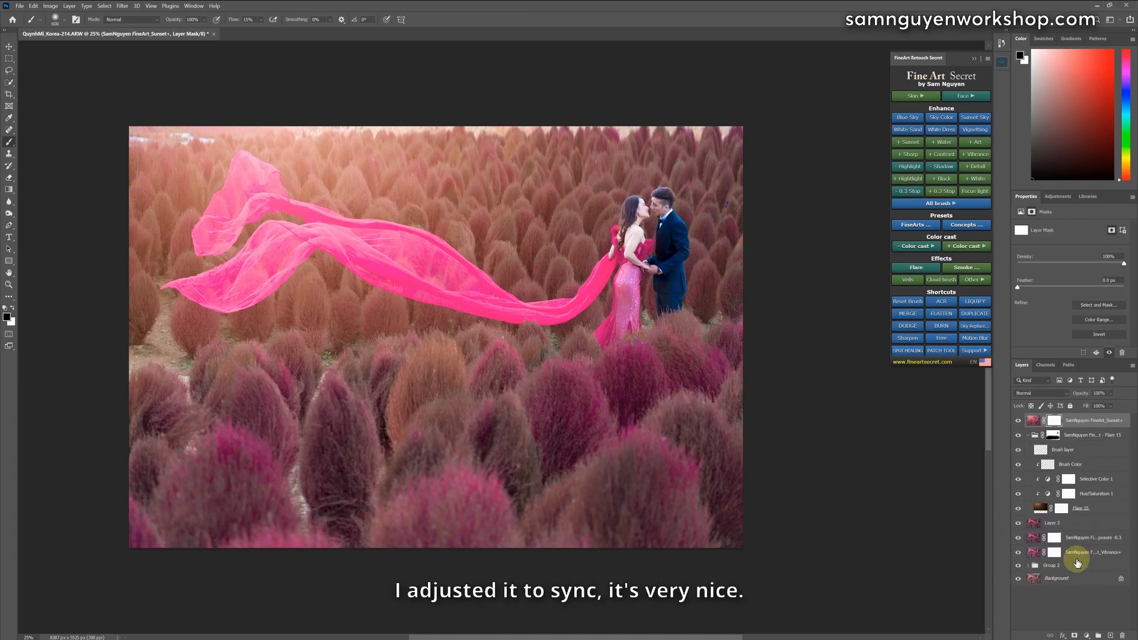
left_click(1077, 568, "shift")
key("ctrl+g")
left_click(1019, 419)
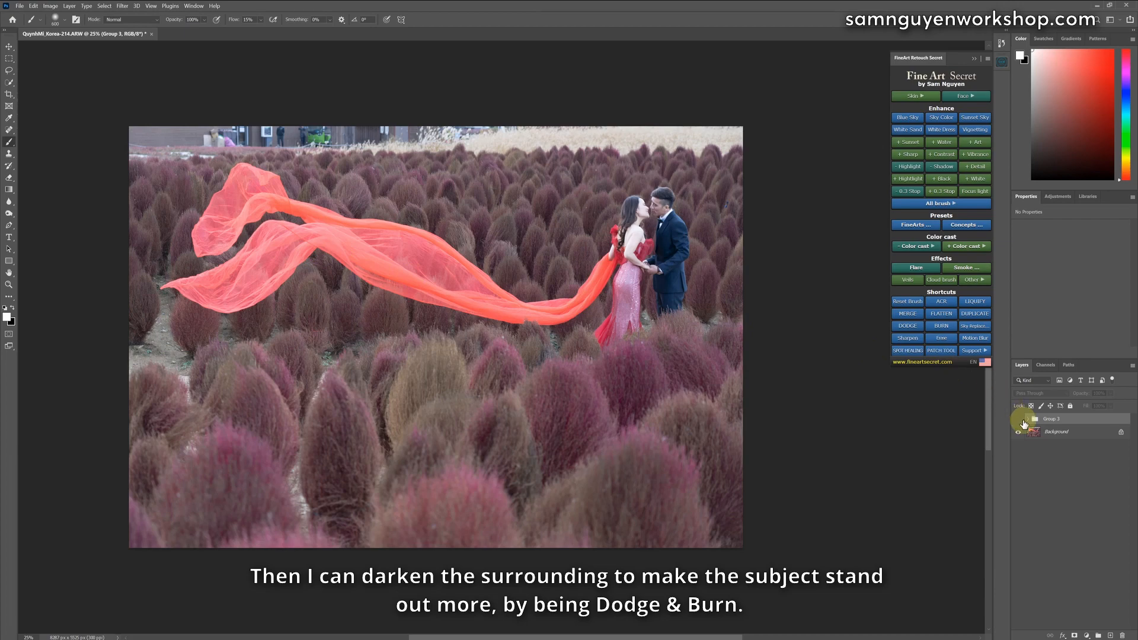
left_click(1018, 420)
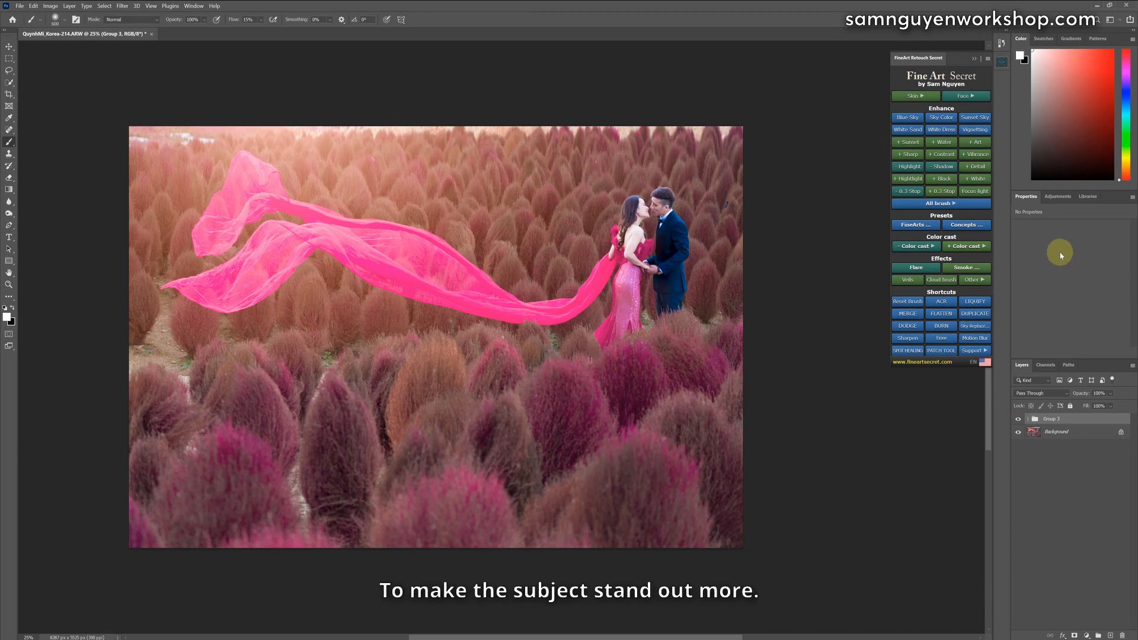
Merge the visible layers into a new layer and darken the lower-right foreground plants using the Burn tool with a much larger brush.
left_click(908, 314)
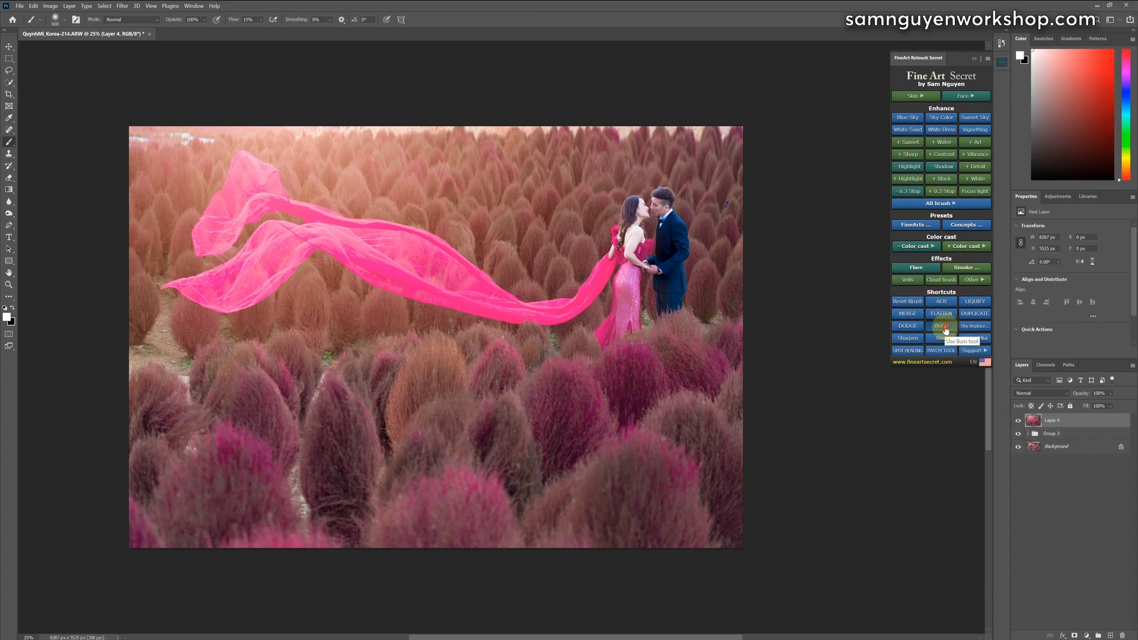
left_click(944, 329)
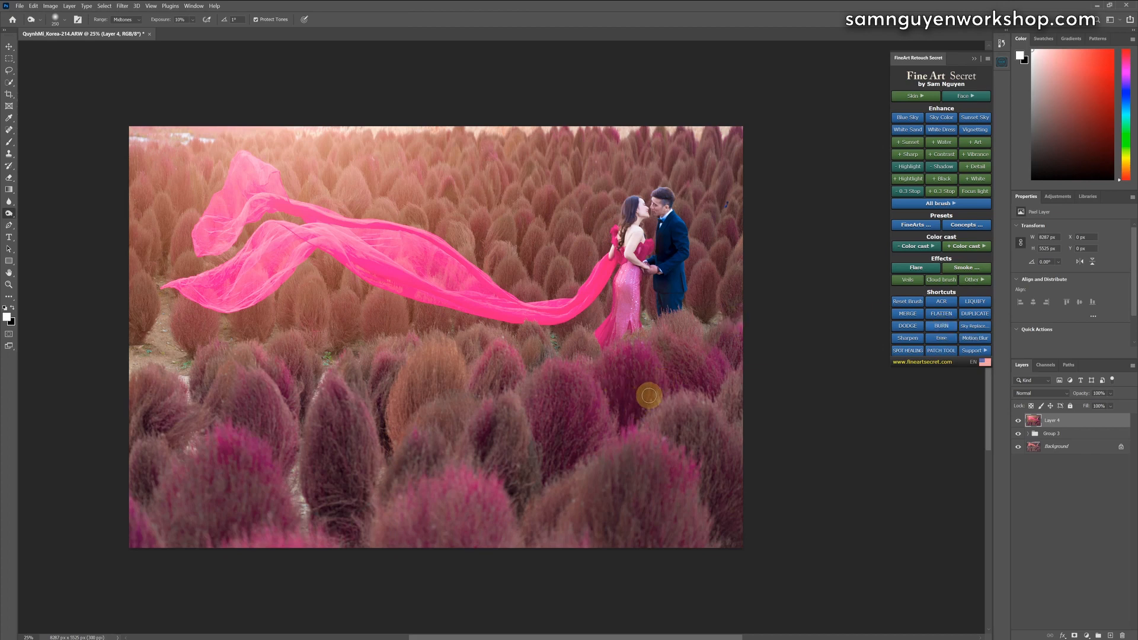
key("bracketright")
key("bracketright")
key("bracketright")
key("bracketright")
key("bracketright")
key("bracketright")
key("bracketright")
key("bracketright")
key("bracketright")
key("bracketright")
key("bracketright")
key("bracketright")
key("bracketright")
key("bracketright")
key("bracketright")
key("bracketright")
key("bracketright")
key("bracketright")
key("bracketright")
key("bracketright")
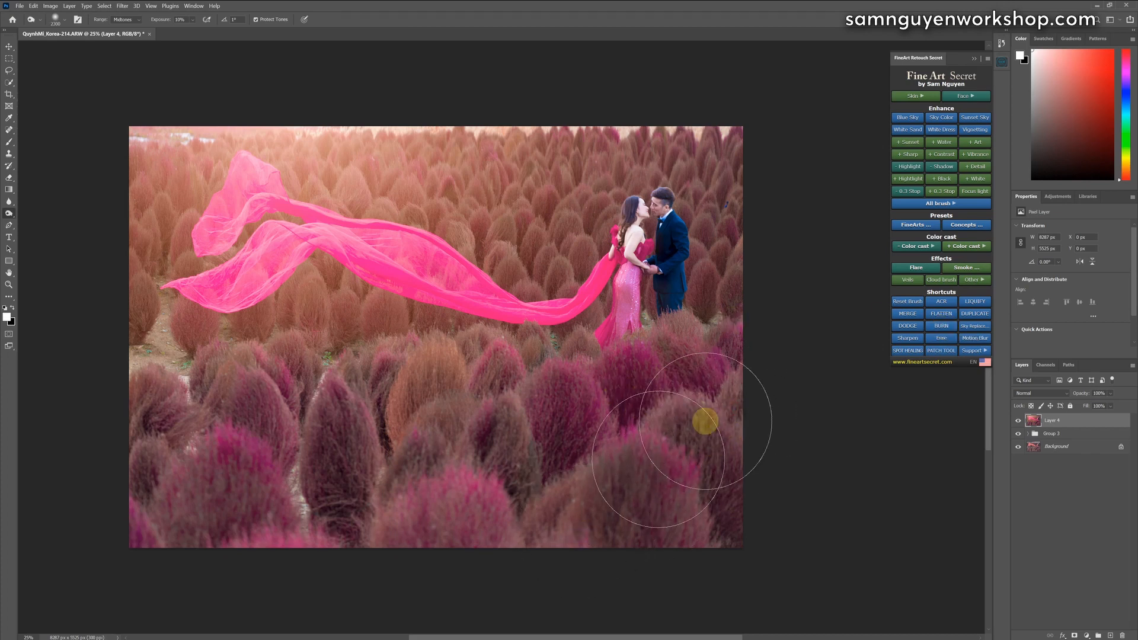
Burn the plants close to the couple with a smaller brush.
key("bracketleft")
key("bracketleft")
key("bracketleft")
key("bracketleft")
key("bracketleft")
key("bracketleft")
key("bracketleft")
key("bracketleft")
key("bracketleft")
key("bracketleft")
key("bracketleft")
key("bracketleft")
key("bracketleft")
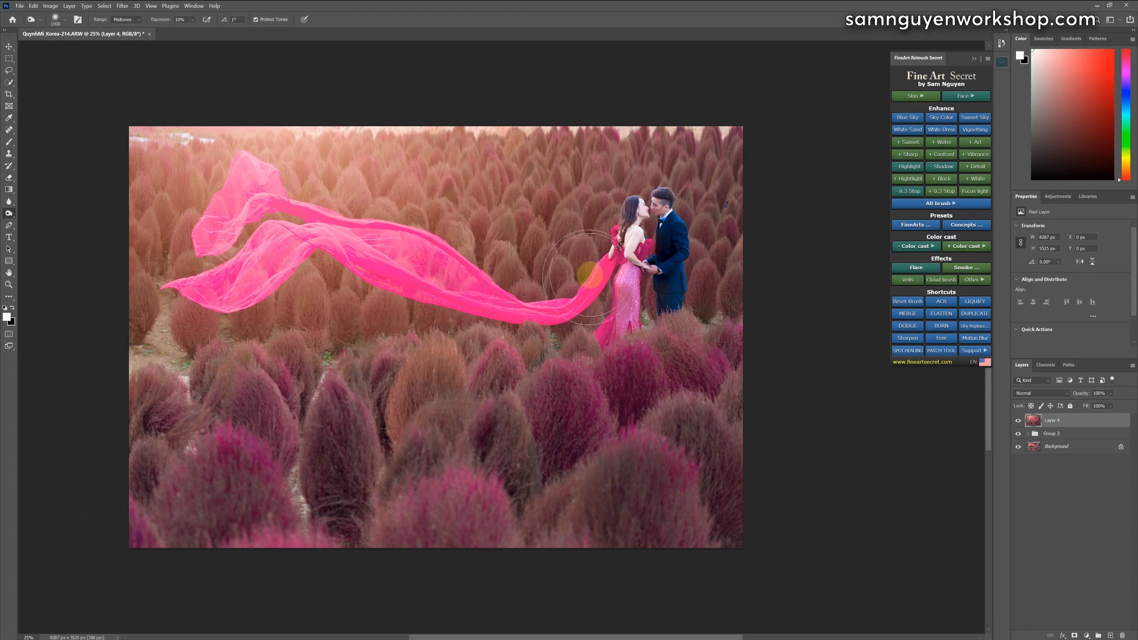
key("bracketleft")
key("bracketleft")
key("bracketleft")
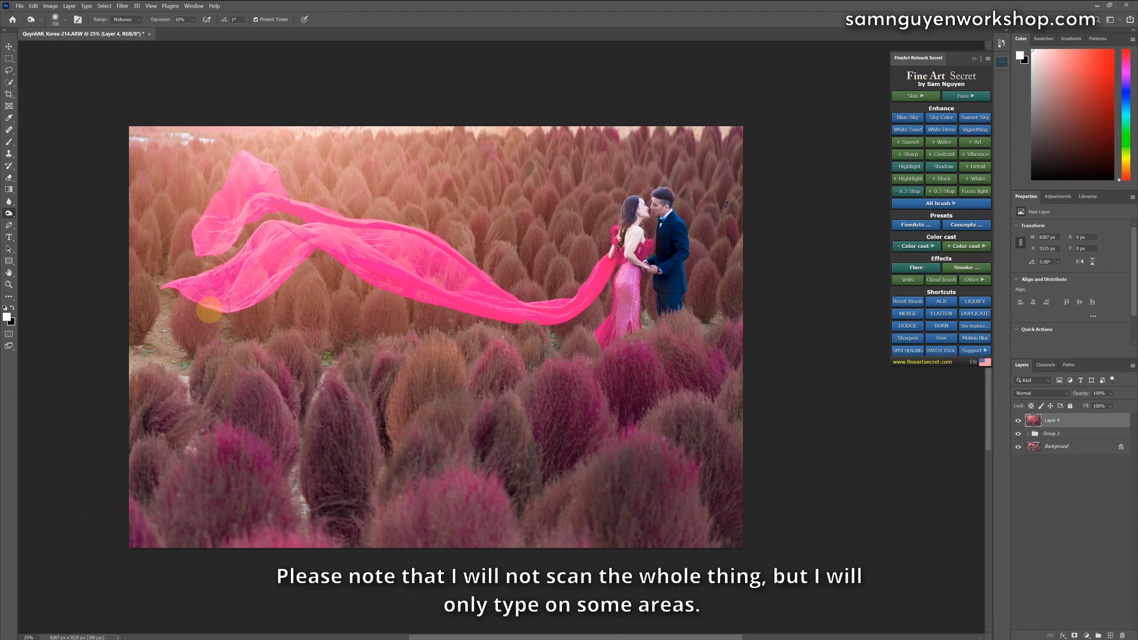
Burn the plants around the flowing chiffon in the photo's left half with an enlarged brush.
key("bracketright")
key("bracketright")
key("bracketright")
key("bracketright")
key("bracketright")
key("bracketright")
key("bracketright")
key("bracketright")
key("bracketright")
key("bracketright")
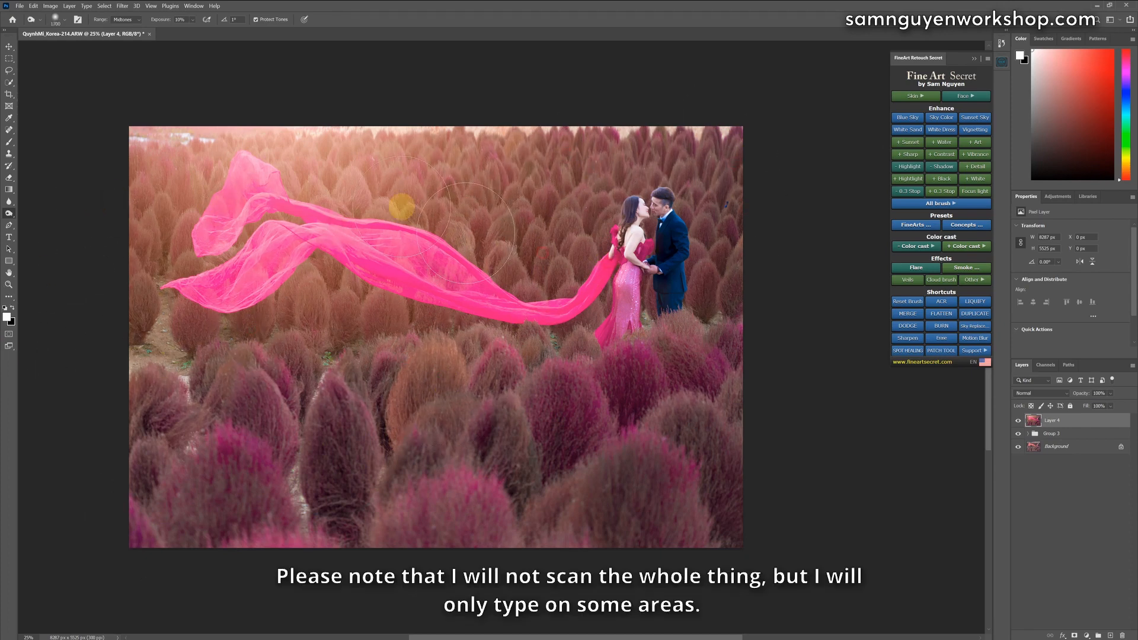
Burn the bride's dress down to its hem and the area at her upper body with a small brush.
key("bracketleft")
key("bracketleft")
key("bracketleft")
key("bracketleft")
key("bracketleft")
key("bracketleft")
key("bracketleft")
key("bracketleft")
key("bracketleft")
key("bracketleft")
key("bracketleft")
key("bracketleft")
key("bracketleft")
key("bracketleft")
key("bracketleft")
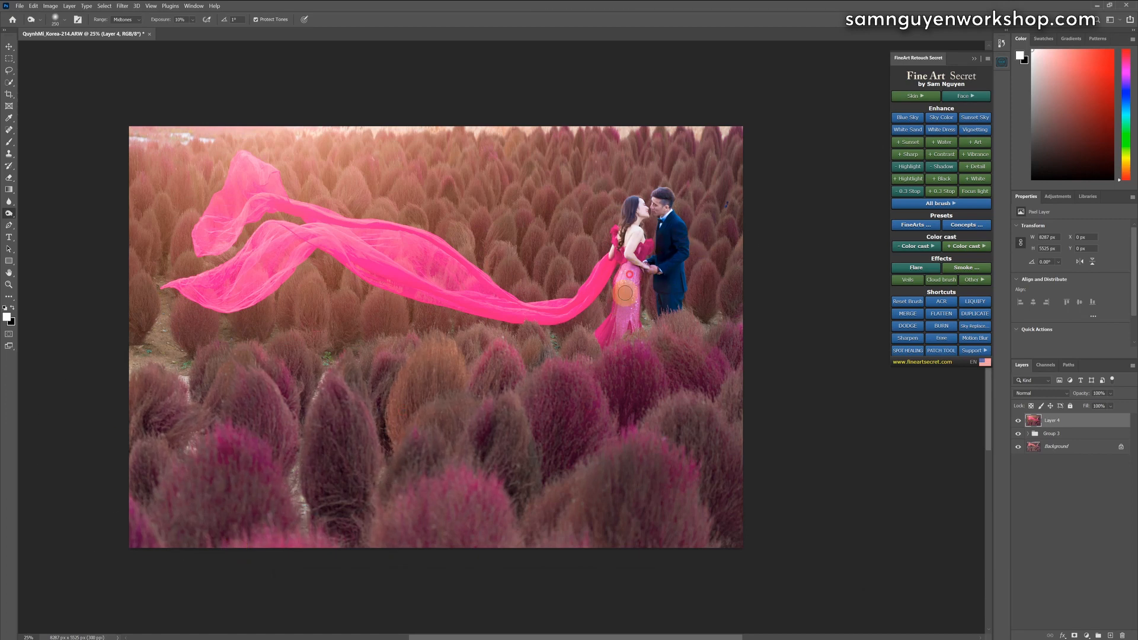
left_click_drag(621, 309, 610, 342)
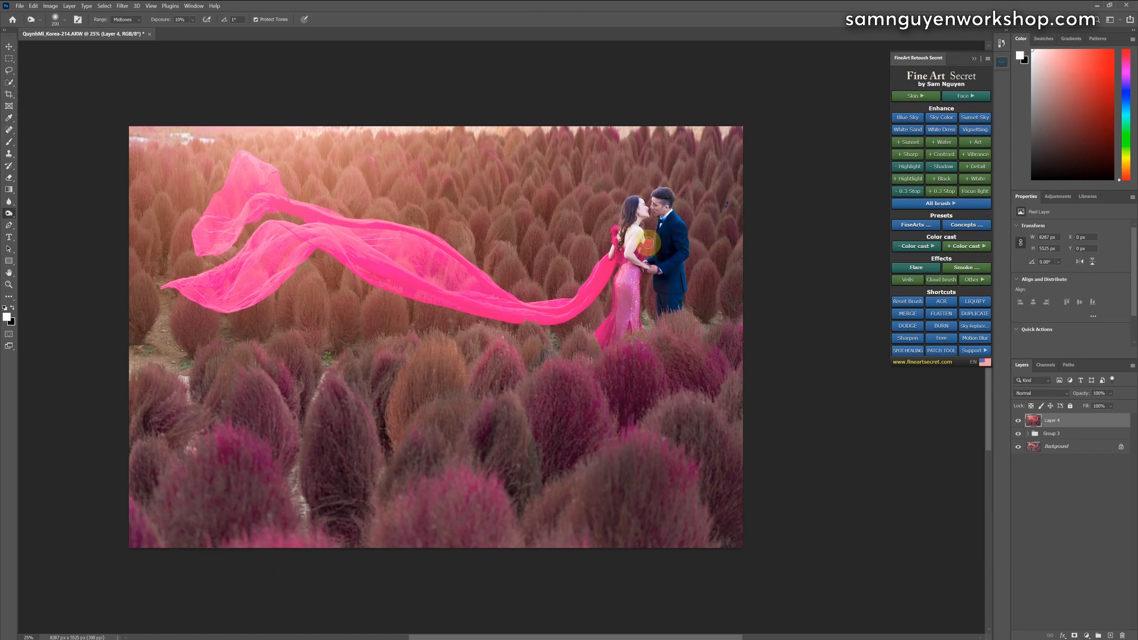
key("bracketleft")
left_click(624, 226)
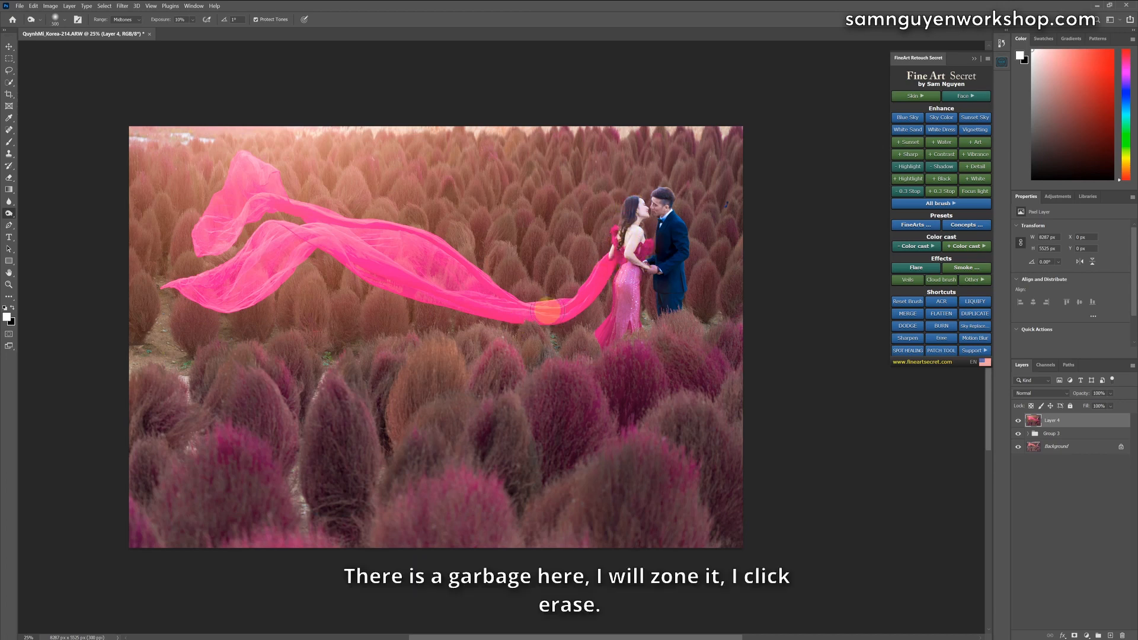
Burn the plants along the photo's left edge and upper-right border with an enlarged brush.
key("bracketright")
key("bracketright")
key("bracketright")
key("bracketright")
key("bracketright")
key("bracketright")
key("bracketright")
key("bracketright")
key("bracketright")
key("bracketright")
mouse_move(206, 331)
left_mouse_down()
mouse_move(134, 317)
mouse_move(140, 187)
left_mouse_up()
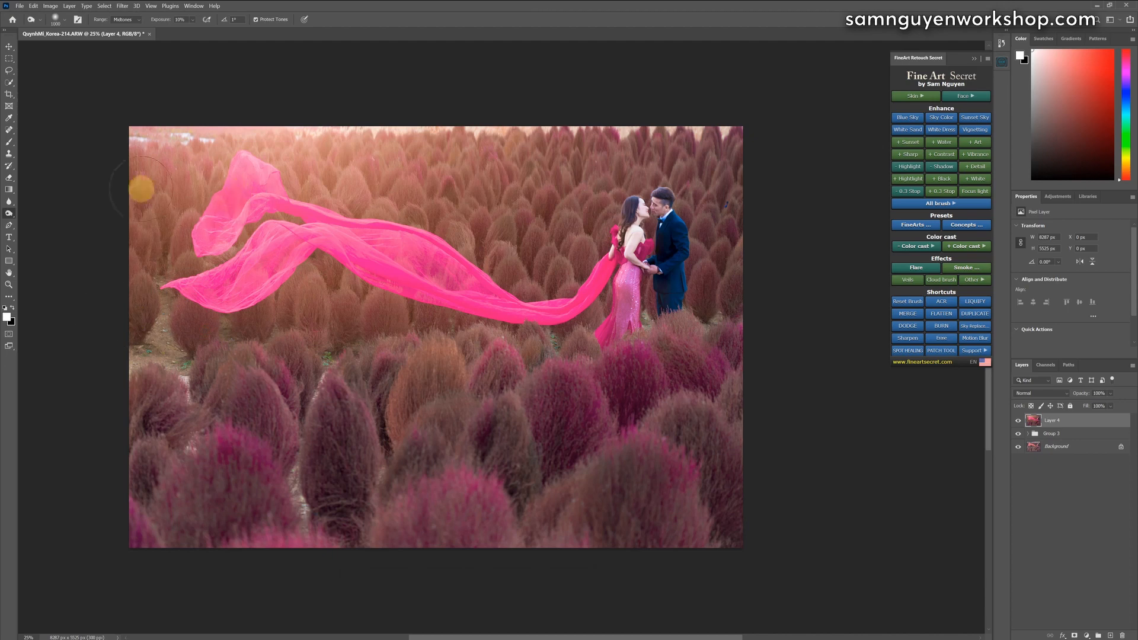
key("bracketright")
key("bracketright")
left_click_drag(723, 129, 583, 128)
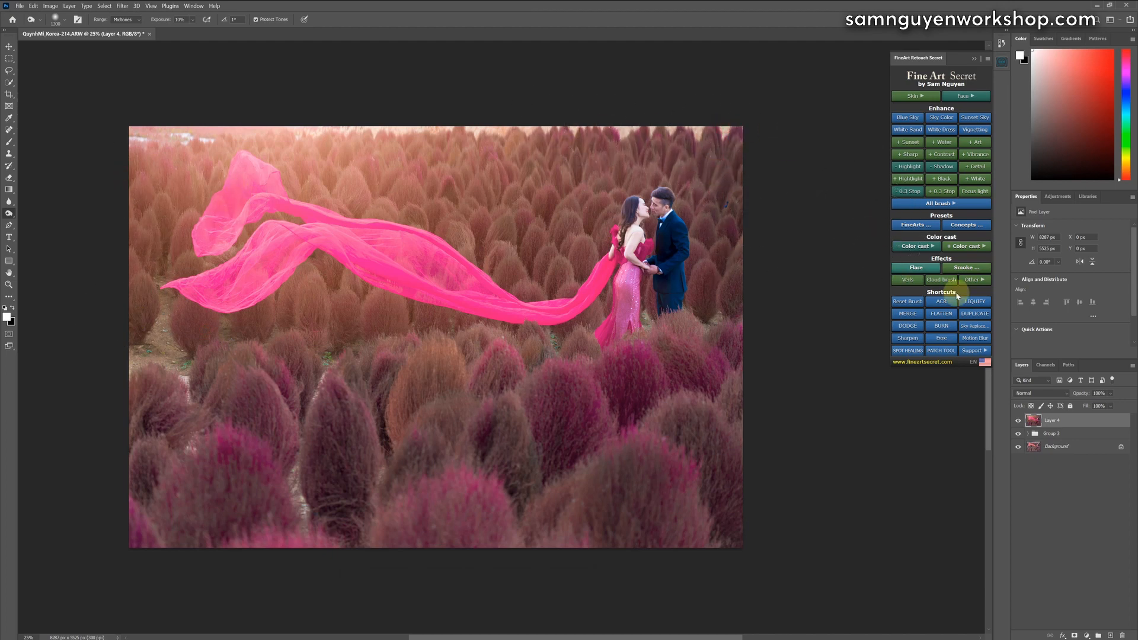
Lasso the small piece of garbage among the plants beside the groom, erase it and clear the selection.
key("l")
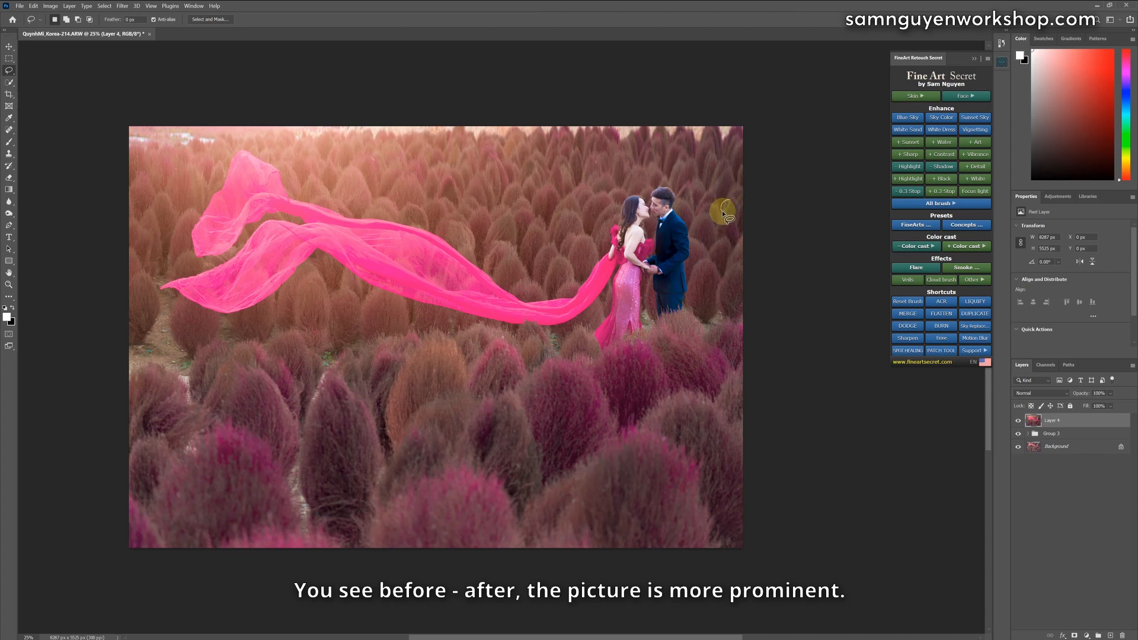
left_click_drag(728, 207, 726, 208)
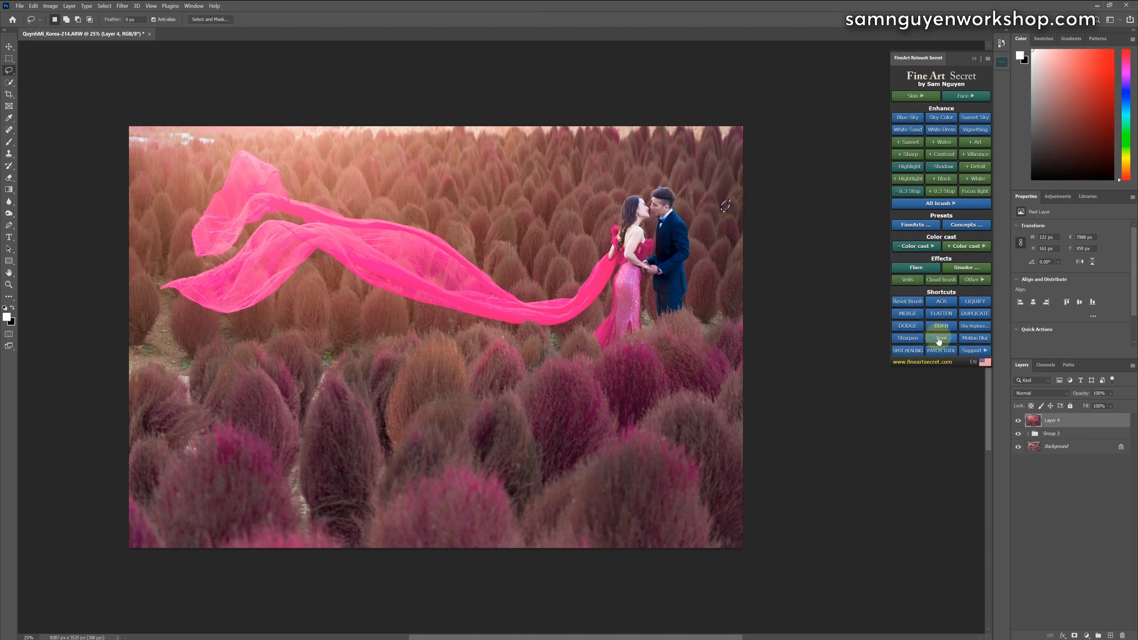
left_click(424, 497)
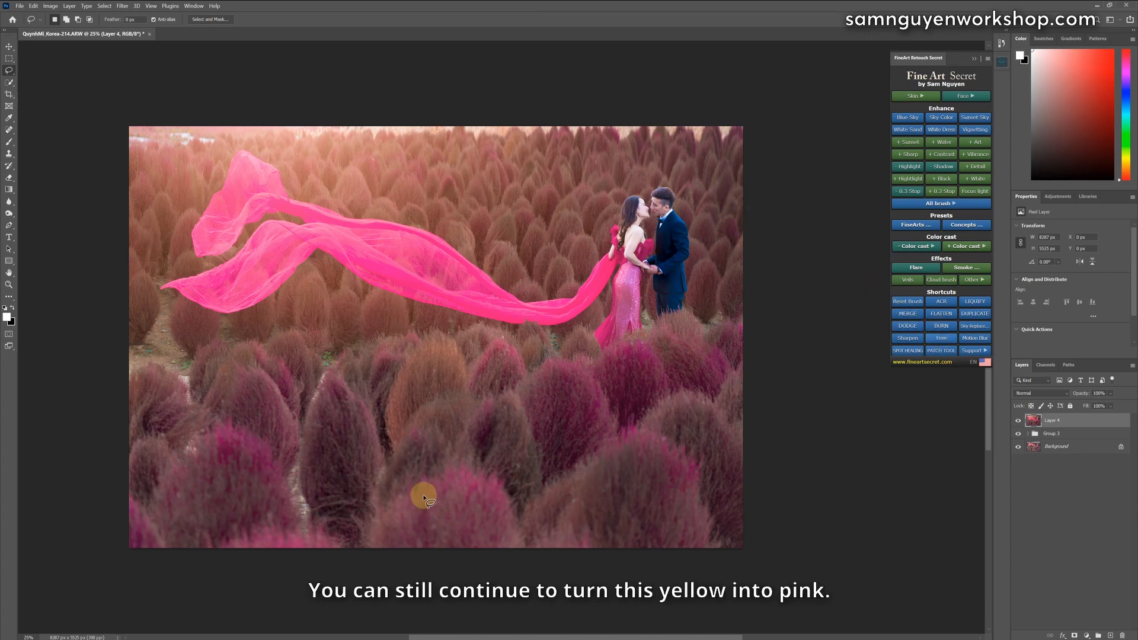
Compare the photo with and without the burned layer by toggling that layer's visibility.
left_click(1017, 421)
left_click(1017, 420)
left_click(1017, 421)
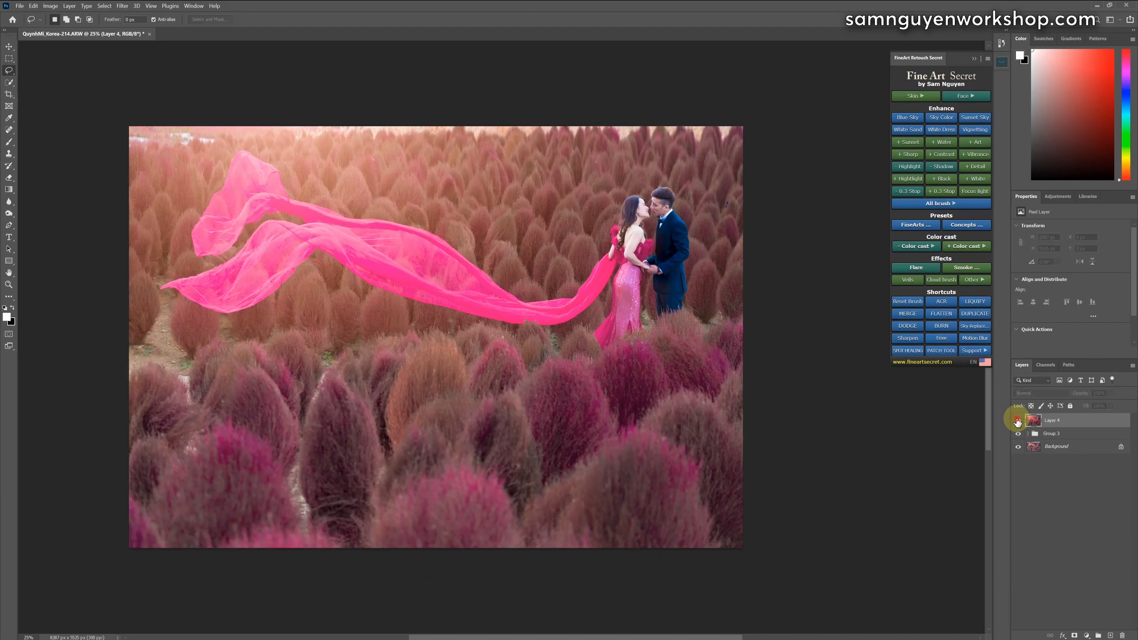
left_click(1017, 421)
left_click(1018, 421)
left_click(1018, 421)
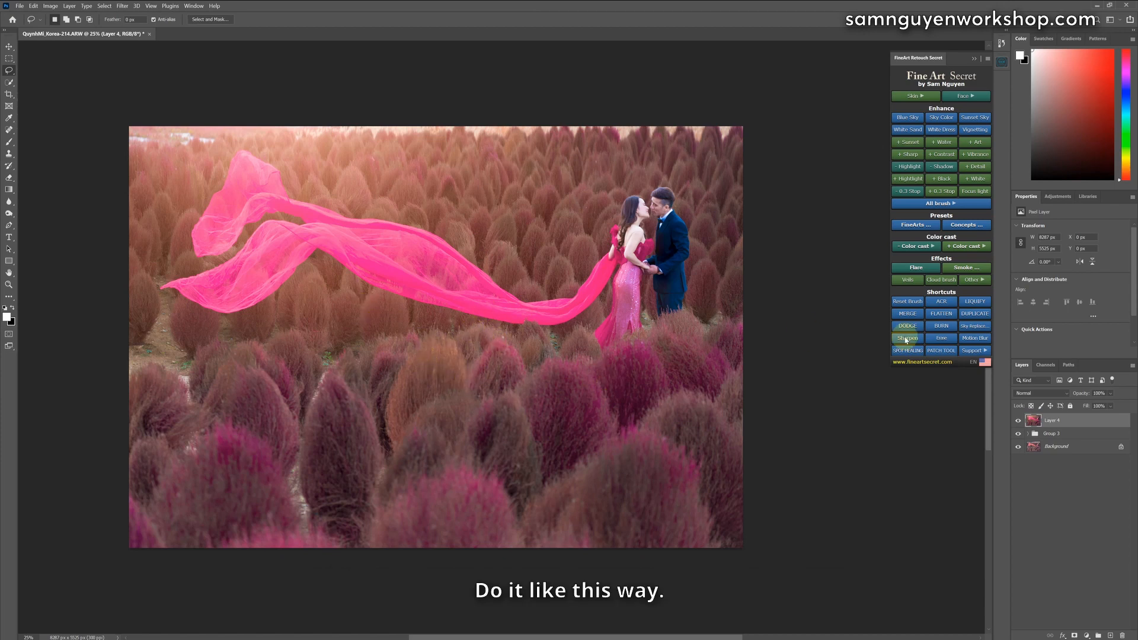
Duplicate the burned layer and set its Camera Raw Color Mixer hues to Reds -45, Oranges -64 and Yellows -100.
left_click(1038, 418)
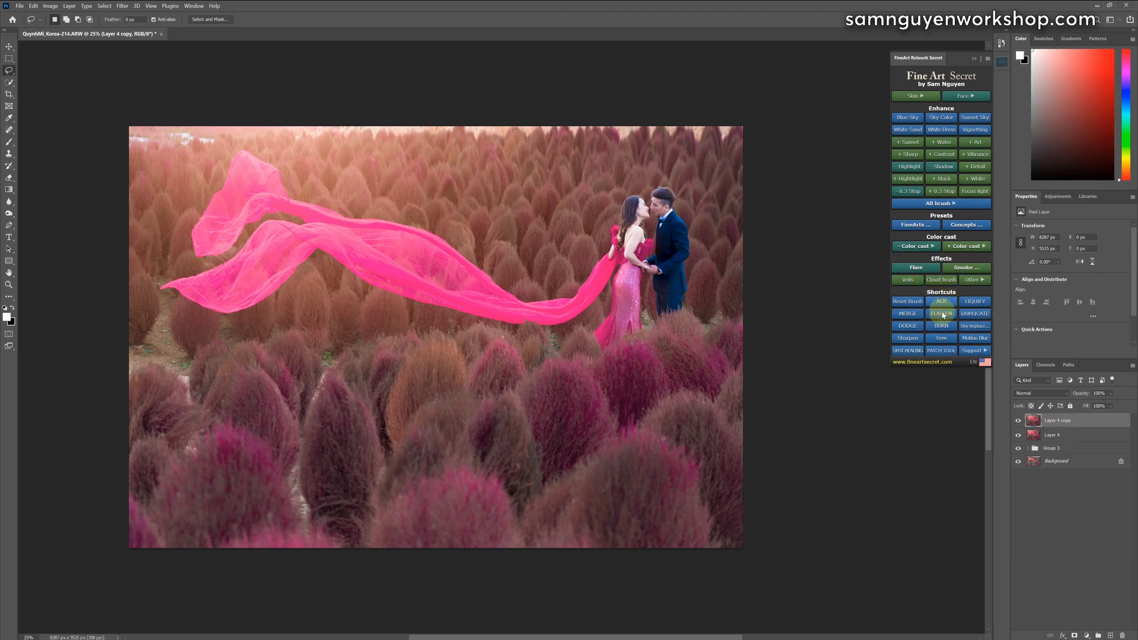
left_click(942, 302)
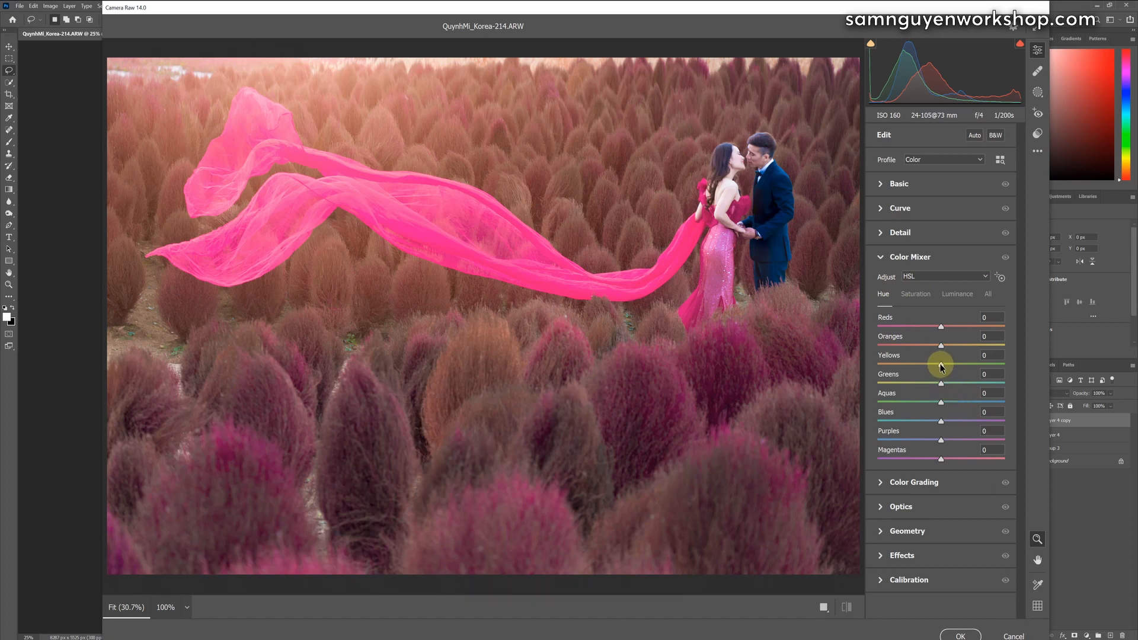
left_click_drag(941, 365, 911, 327)
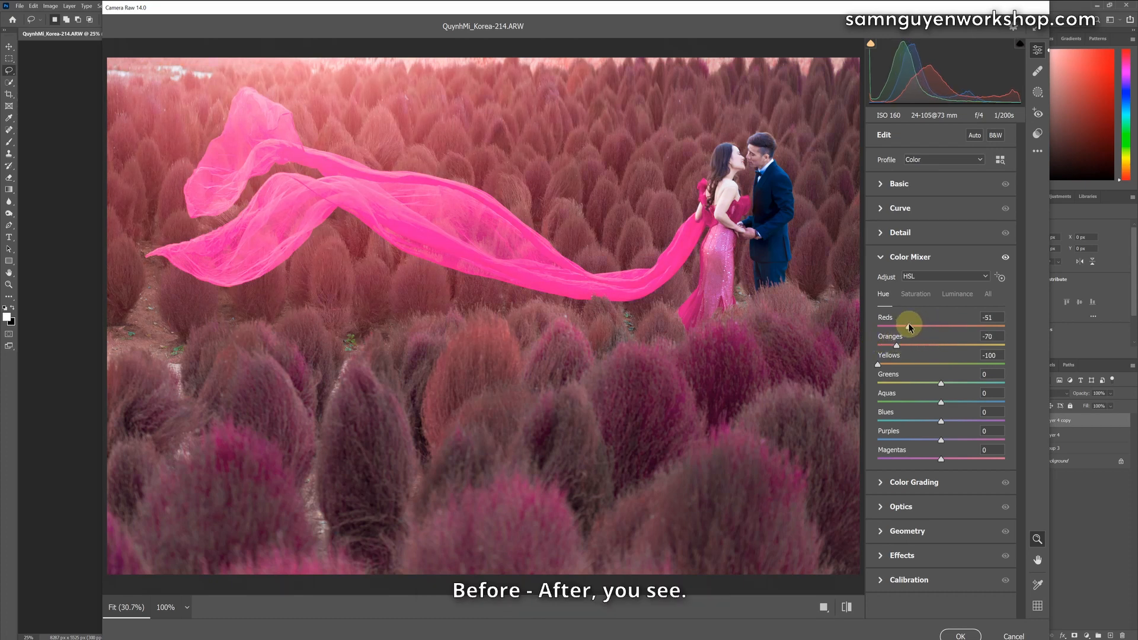
left_click_drag(902, 344, 904, 344)
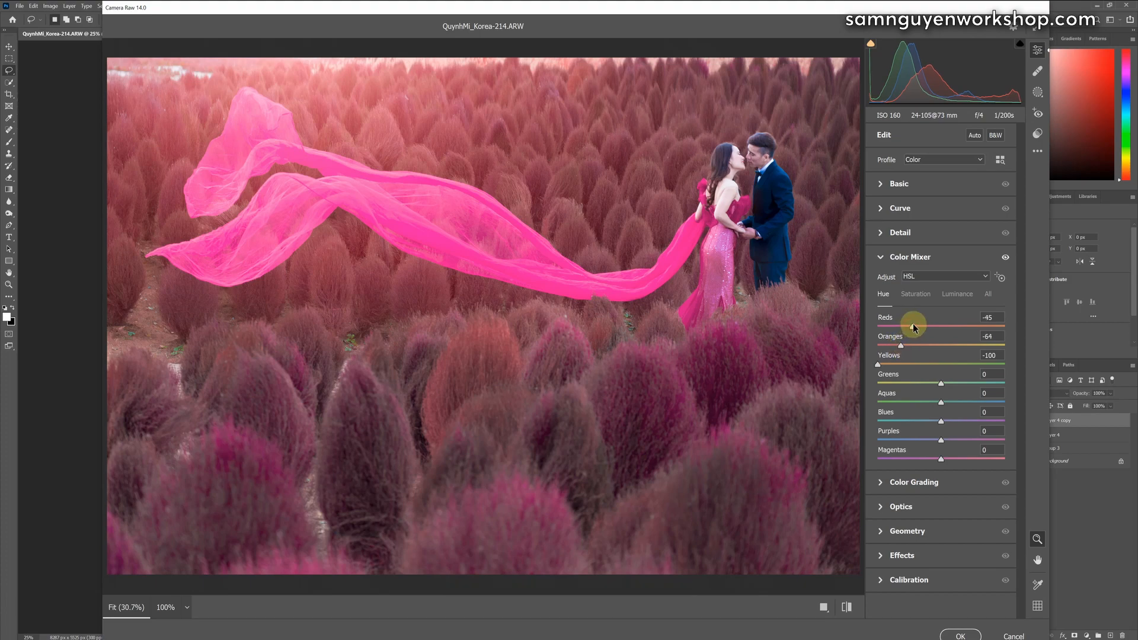
left_click(961, 634)
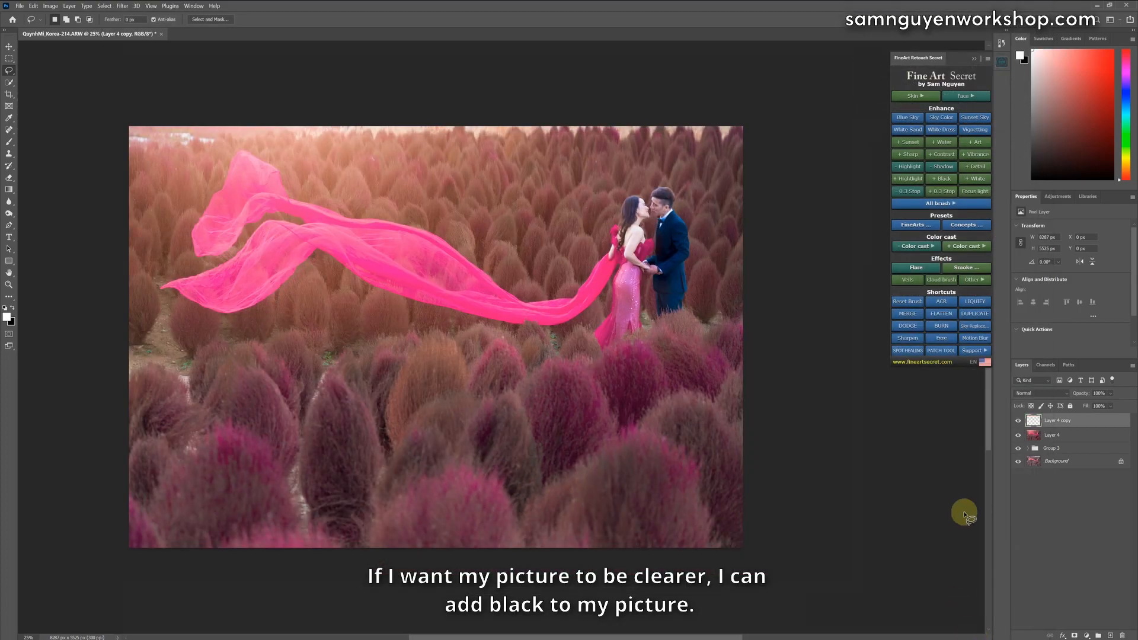
Toggle the colour-adjusted copy's visibility to compare the plants' hue before and after.
left_click(1018, 421)
left_click(1018, 421)
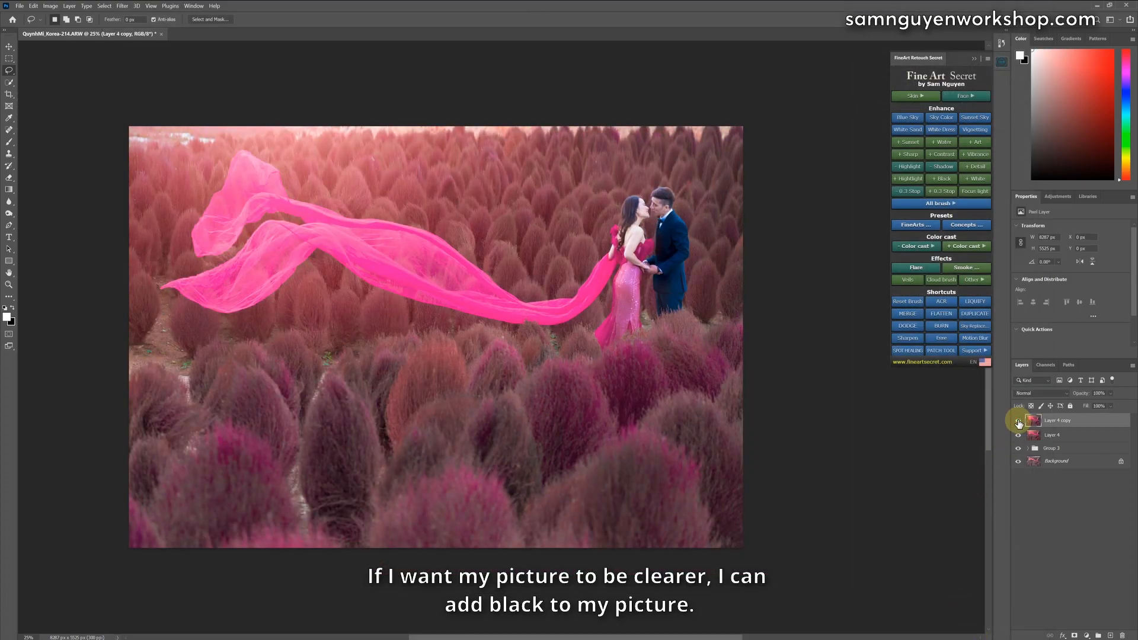
left_click(1018, 421)
left_click(1018, 421)
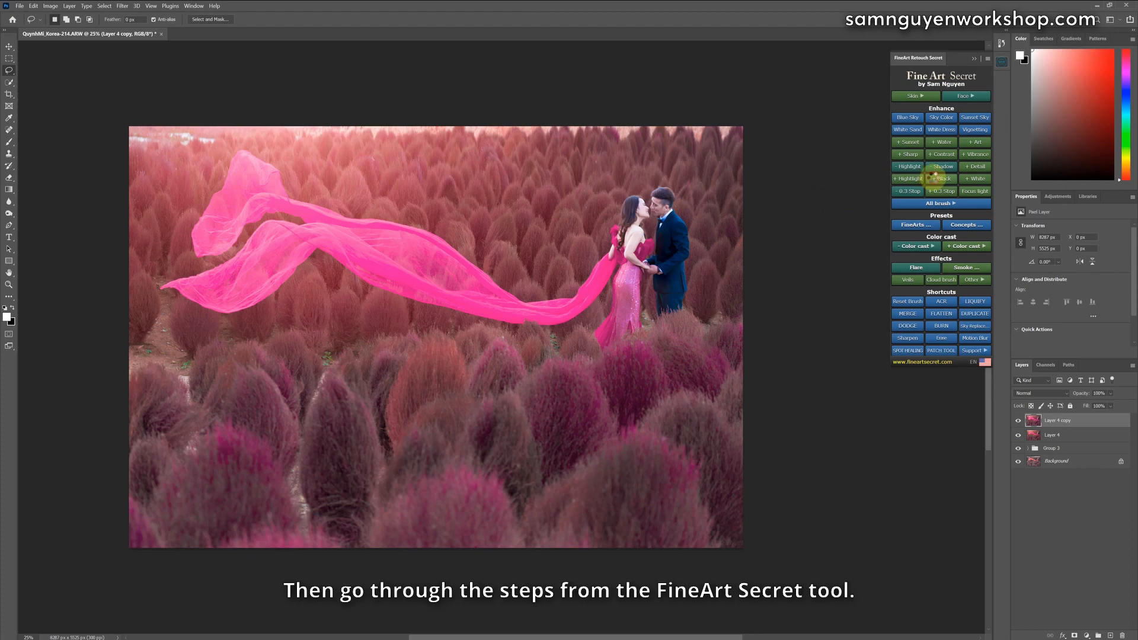
Apply the + Black retouch action, group all the edit layers and hide the group to compare with the original photo.
left_click(934, 180)
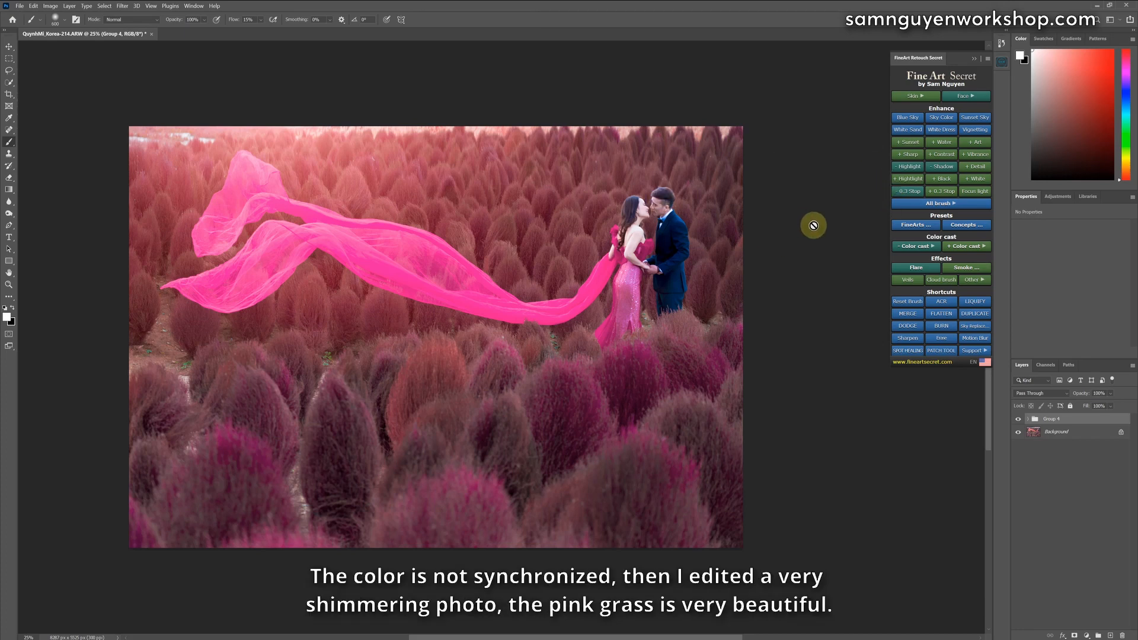
left_click(1019, 419)
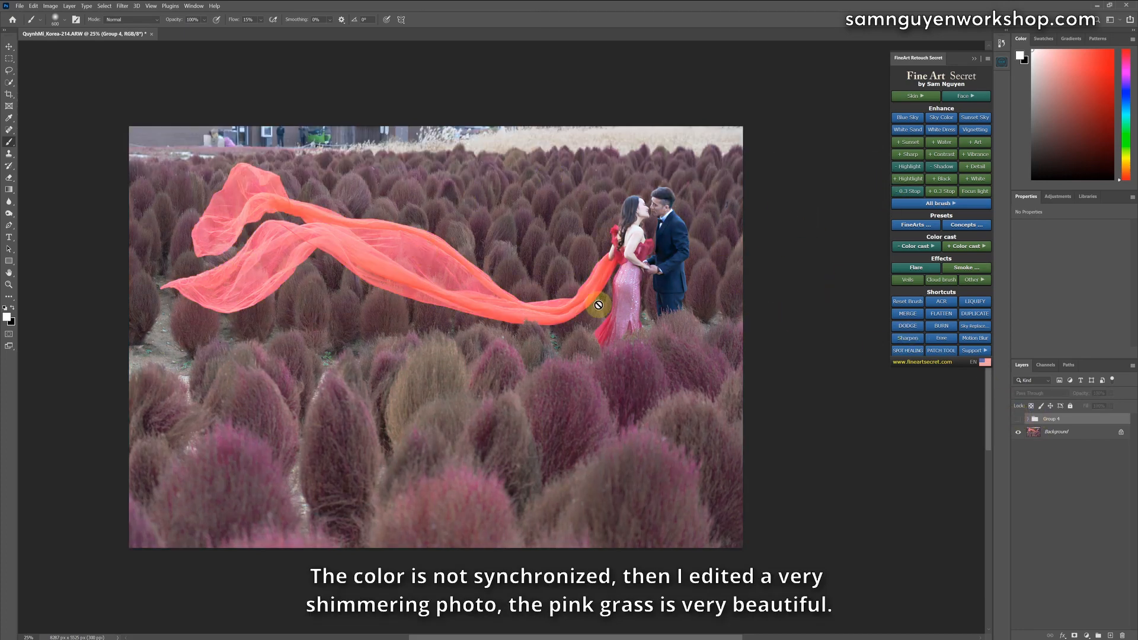